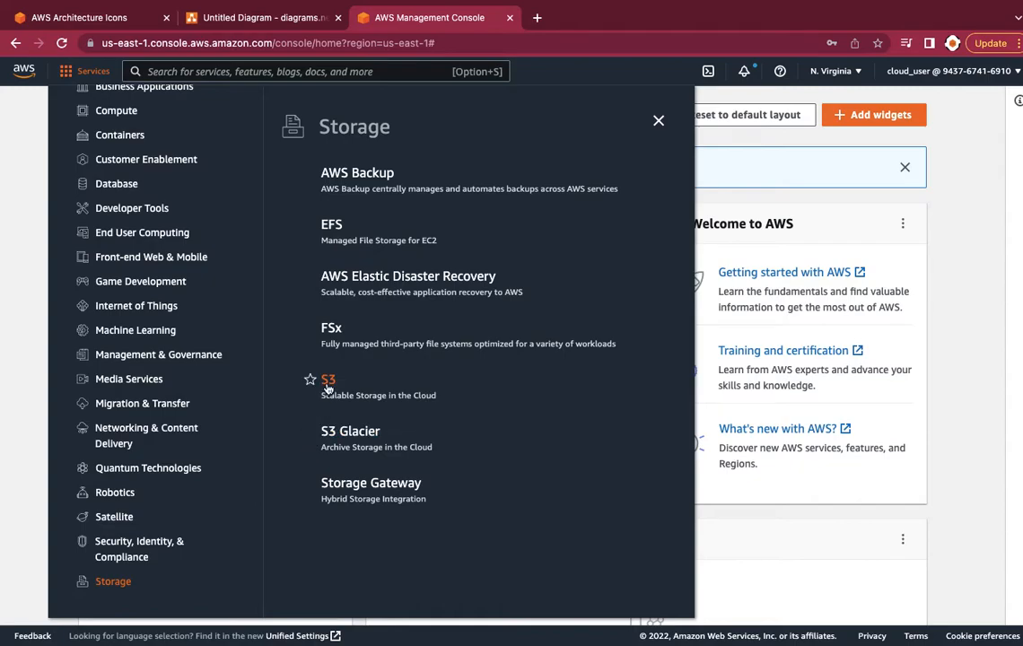
# In S3, copy the existing us-east-1 bucket's name and start a new bucket
pyautogui.click(329, 380)
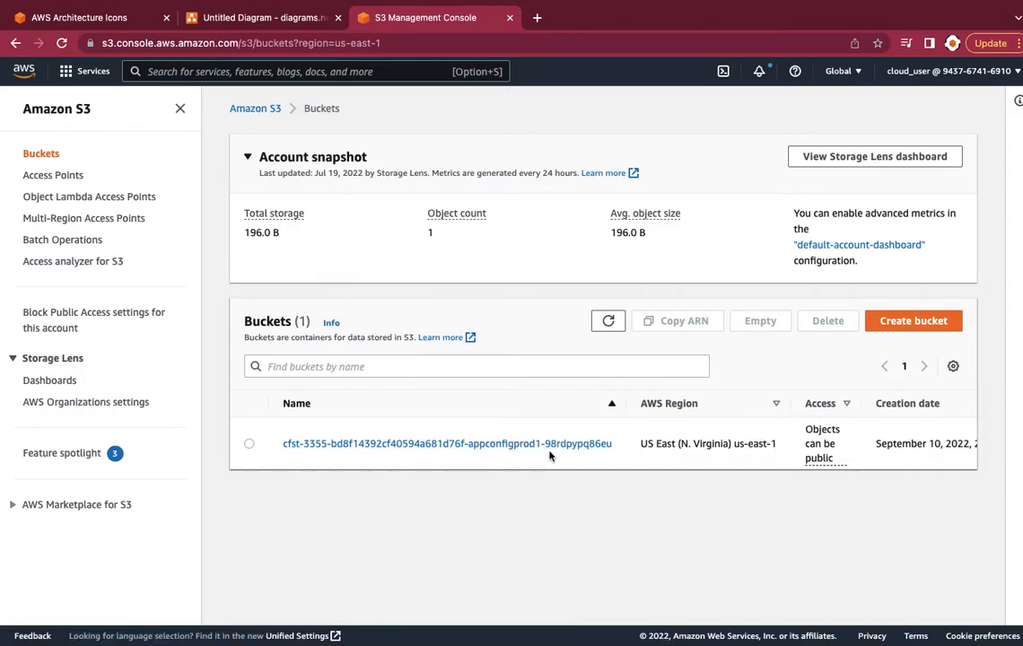
pyautogui.moveTo(278, 449); pyautogui.dragTo(602, 459)
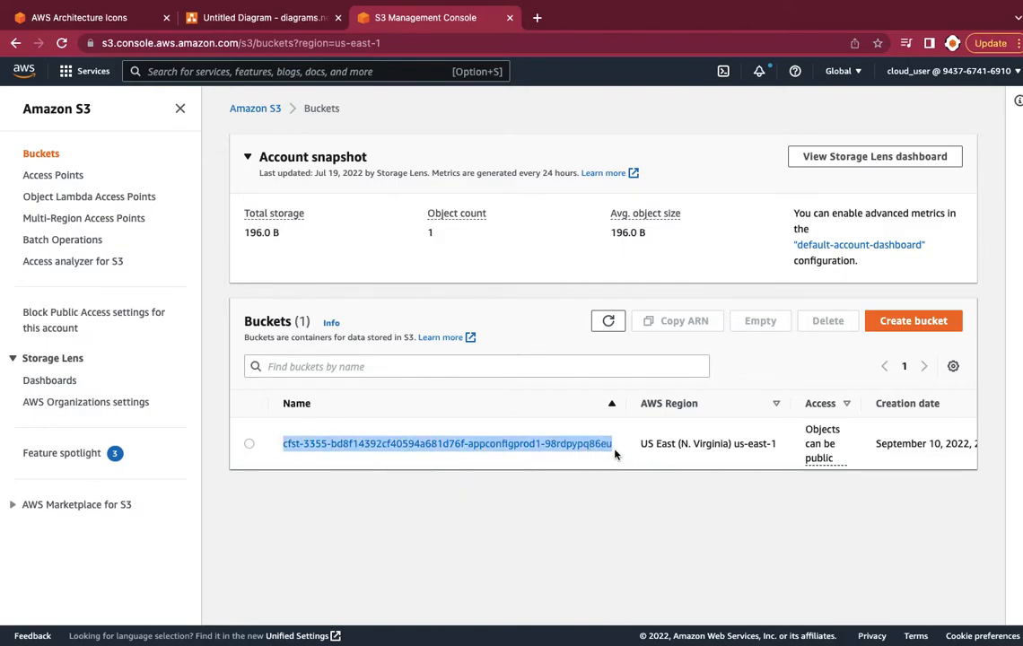
pyautogui.rightClick(582, 445)
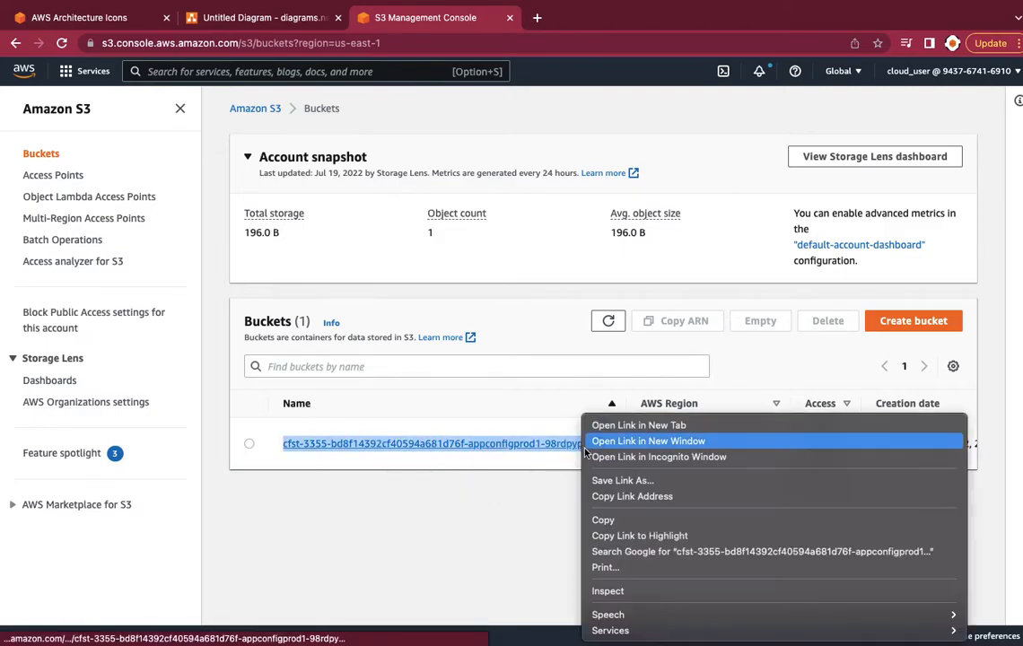
pyautogui.click(603, 521)
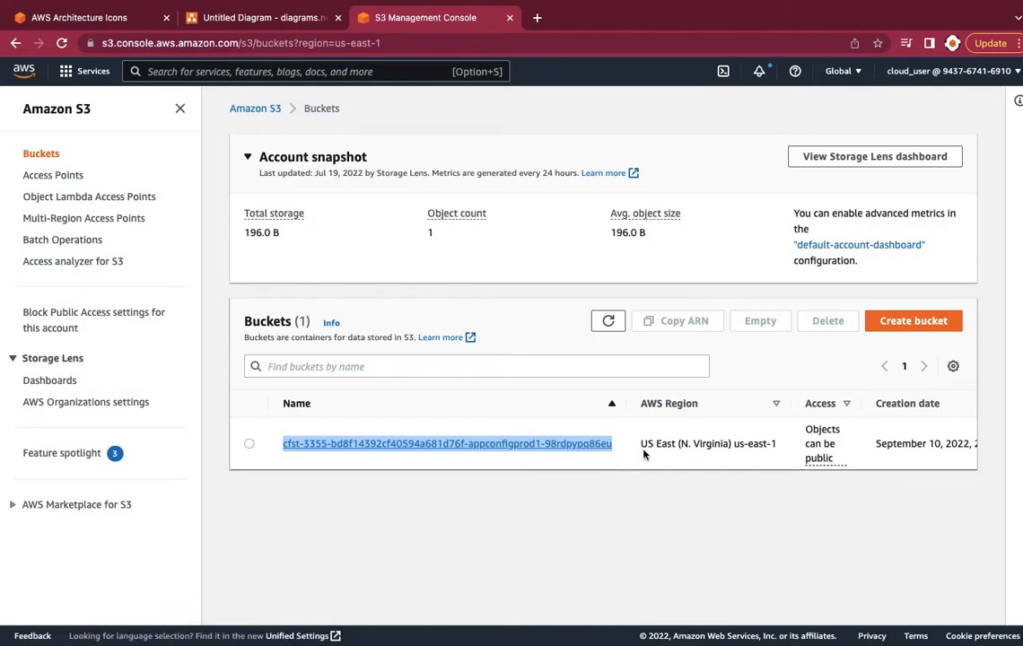
pyautogui.click(915, 321)
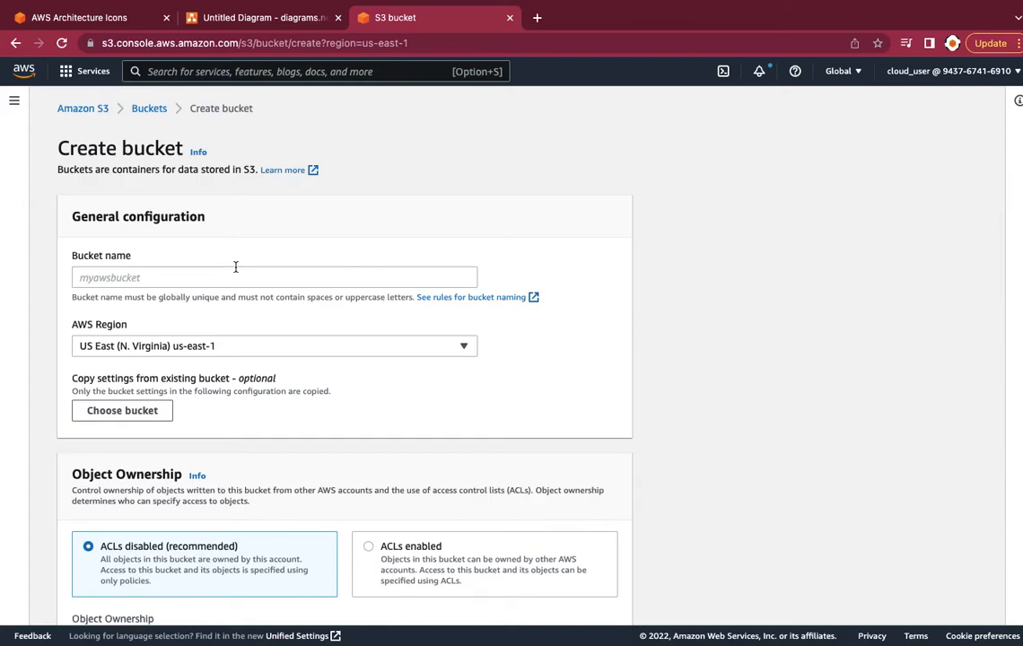
# Paste the copied bucket name and change its ending to appconfigprod2
pyautogui.rightClick(109, 278)
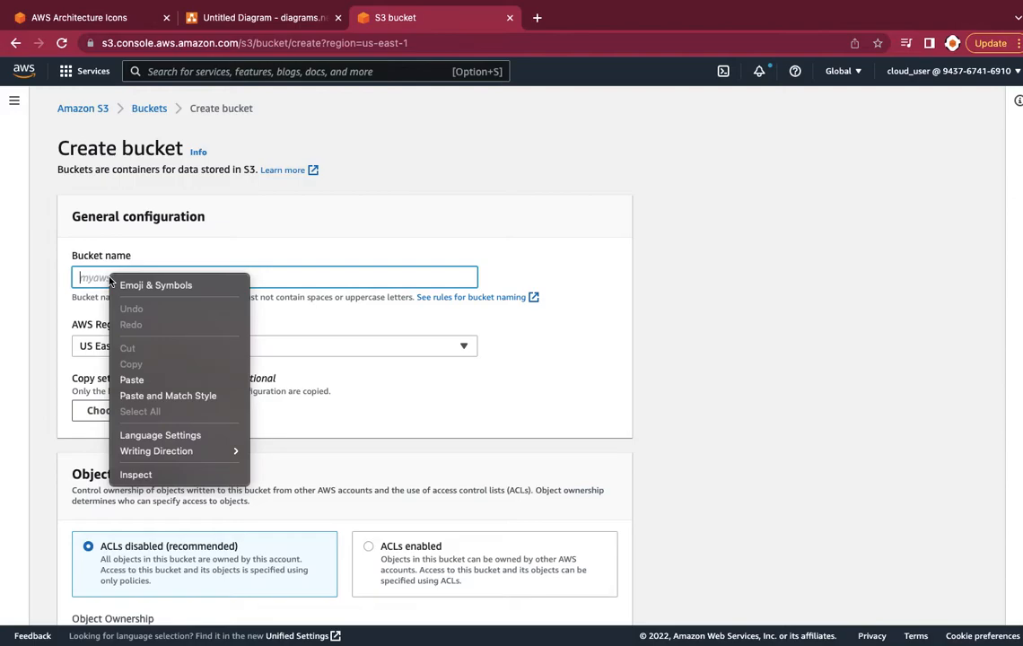
pyautogui.click(125, 378)
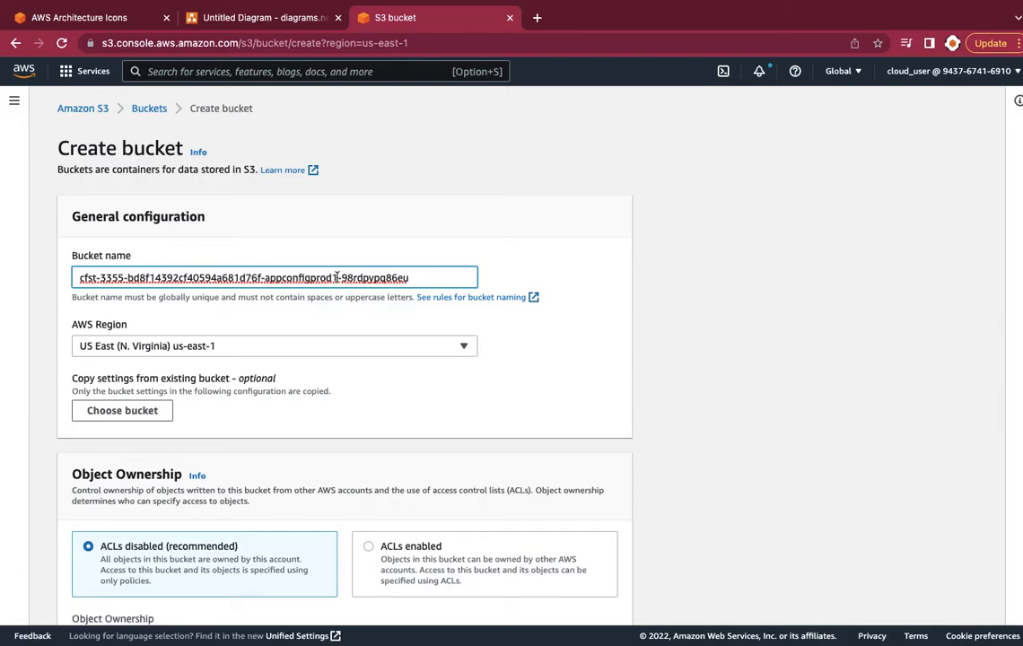
pyautogui.press('BackSpace')
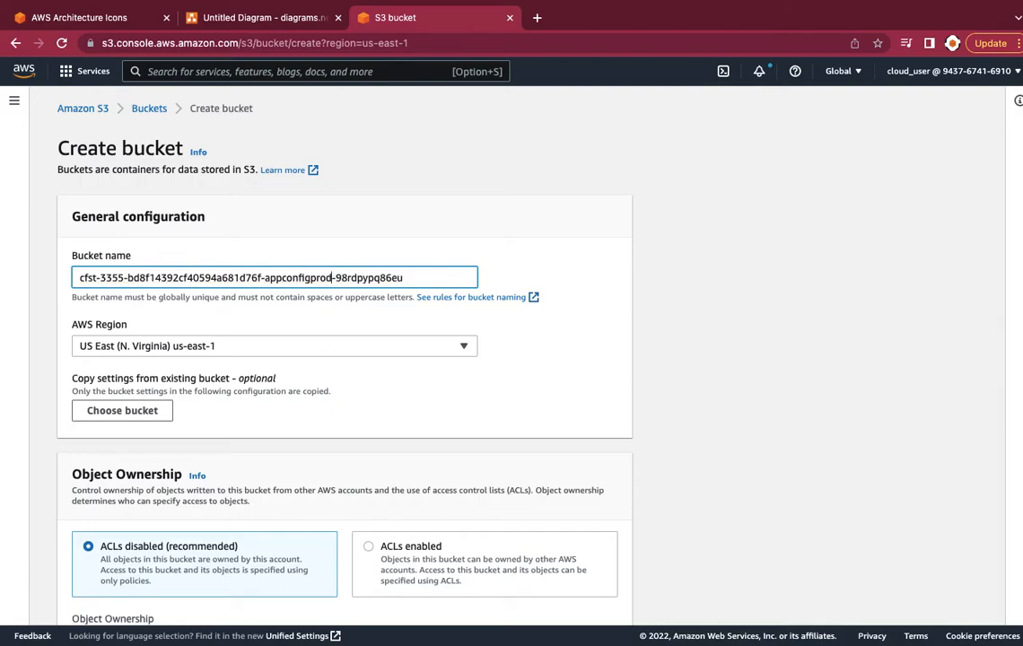
pyautogui.write('2')
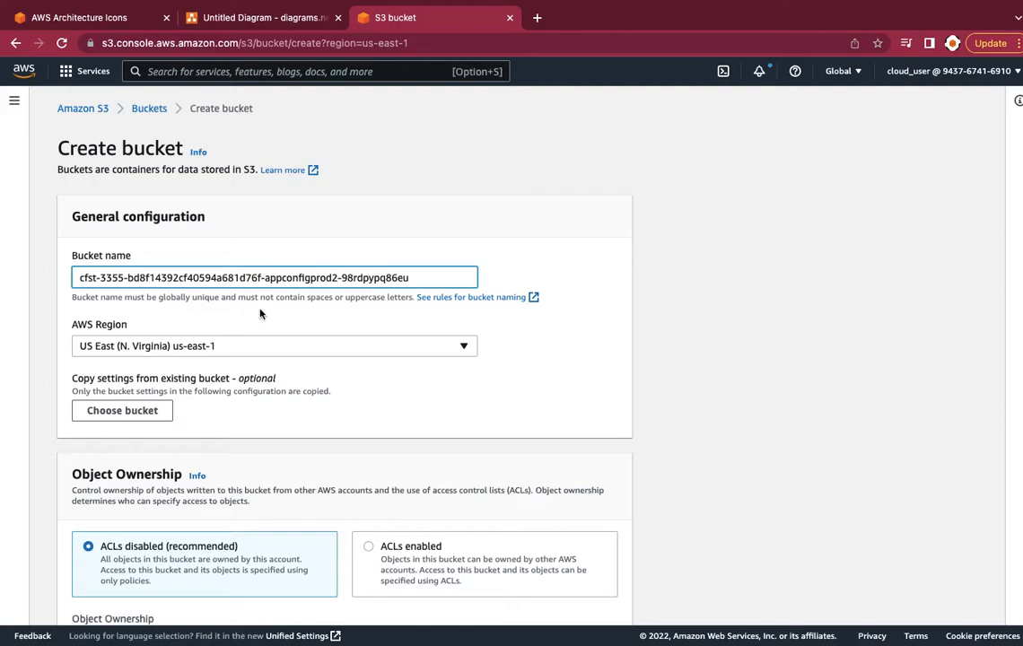
pyautogui.click(226, 18)
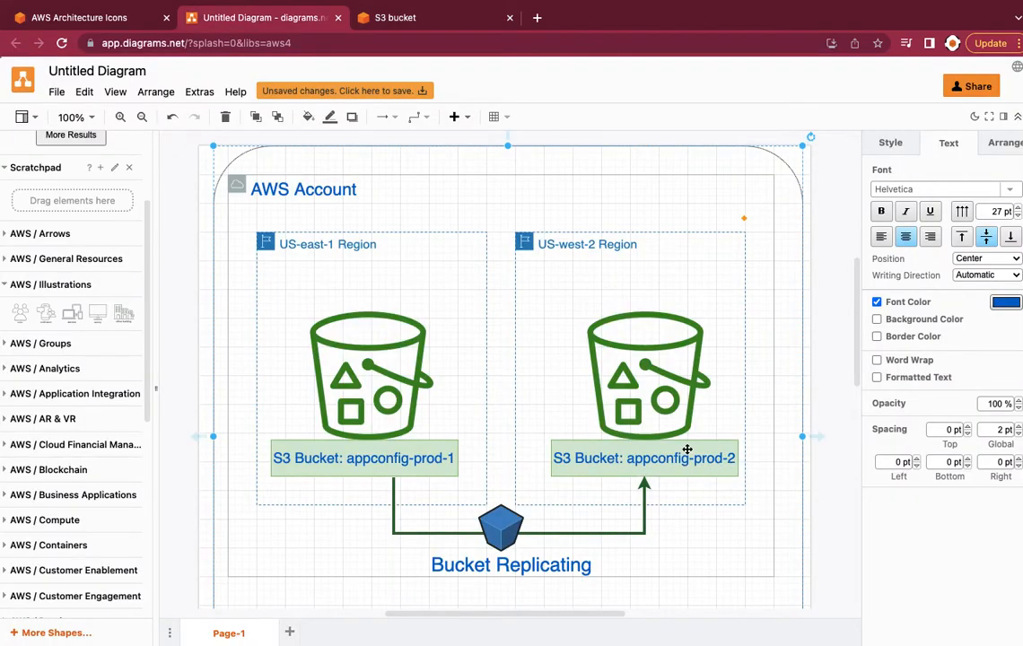
pyautogui.click(421, 25)
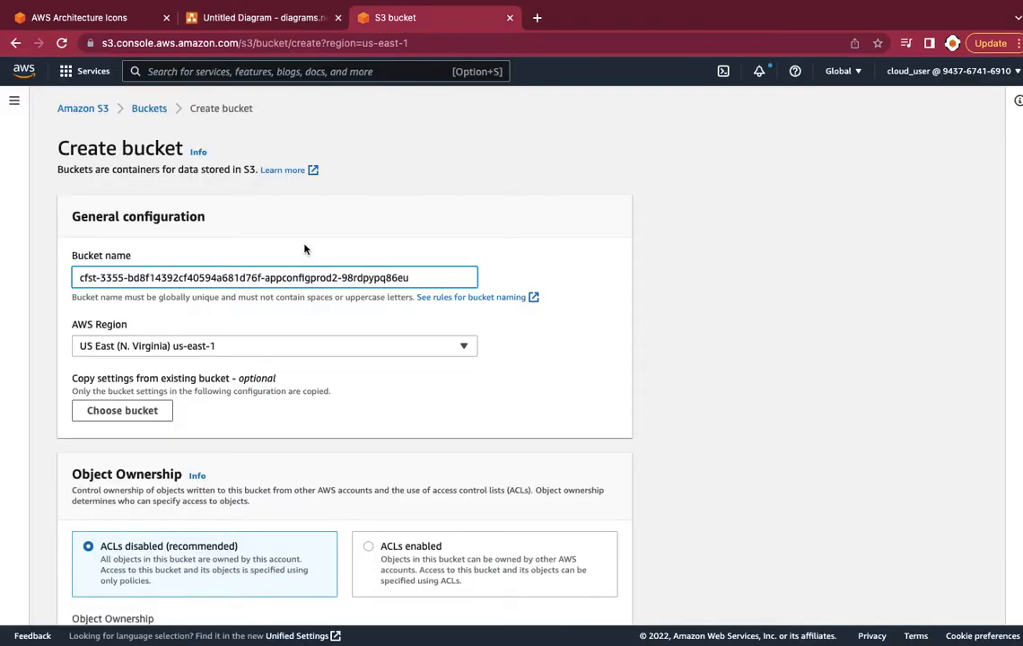
# Set the new bucket's region to US West (Oregon) us-west-2
pyautogui.click(211, 346)
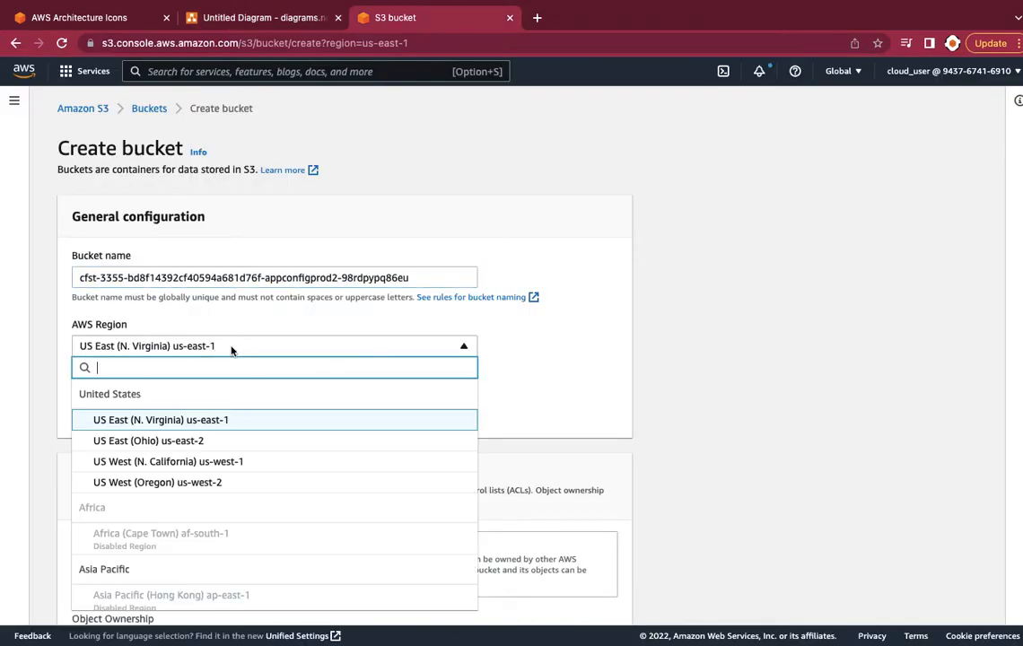
pyautogui.click(208, 483)
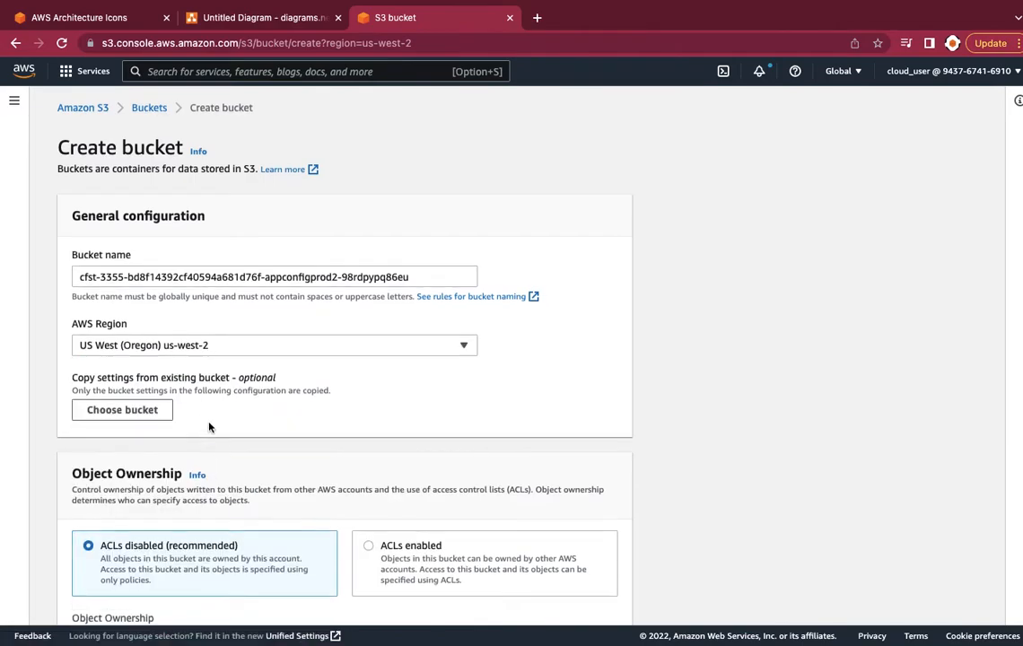
pyautogui.scroll(-1, 210, 425)
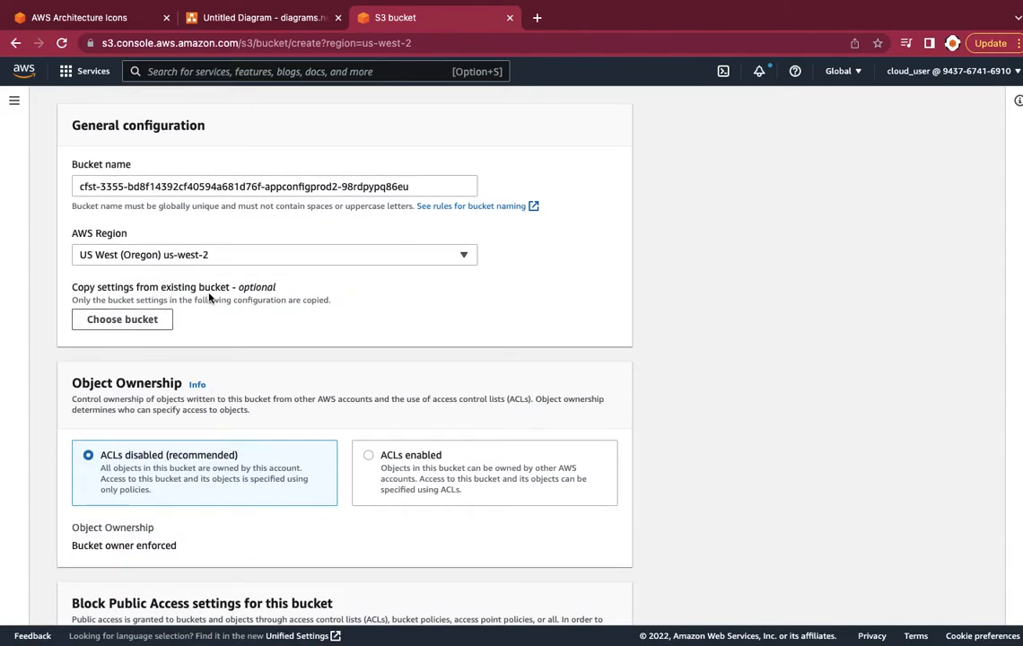
# Copy settings from the us-east-1 bucket and create the appconfigprod2 bucket in us-west-2
pyautogui.click(163, 323)
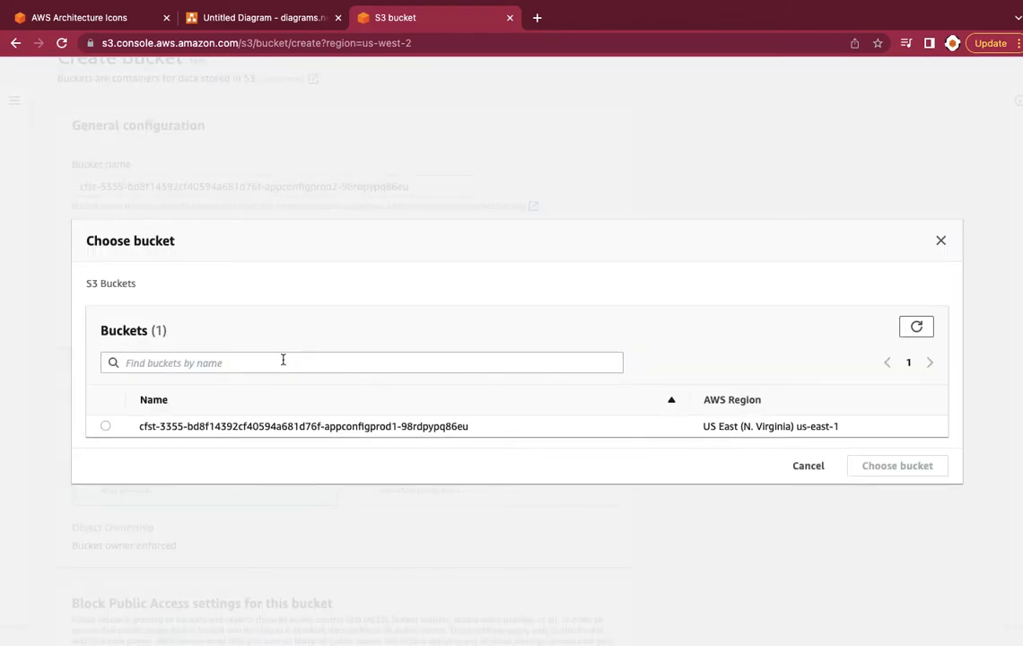
pyautogui.click(105, 426)
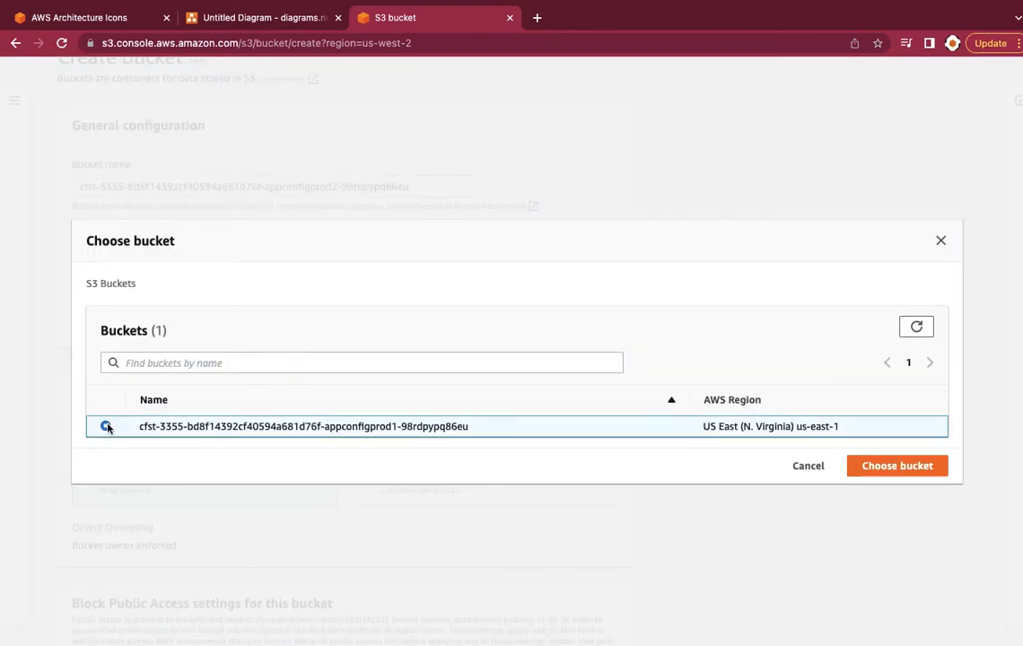
pyautogui.click(863, 467)
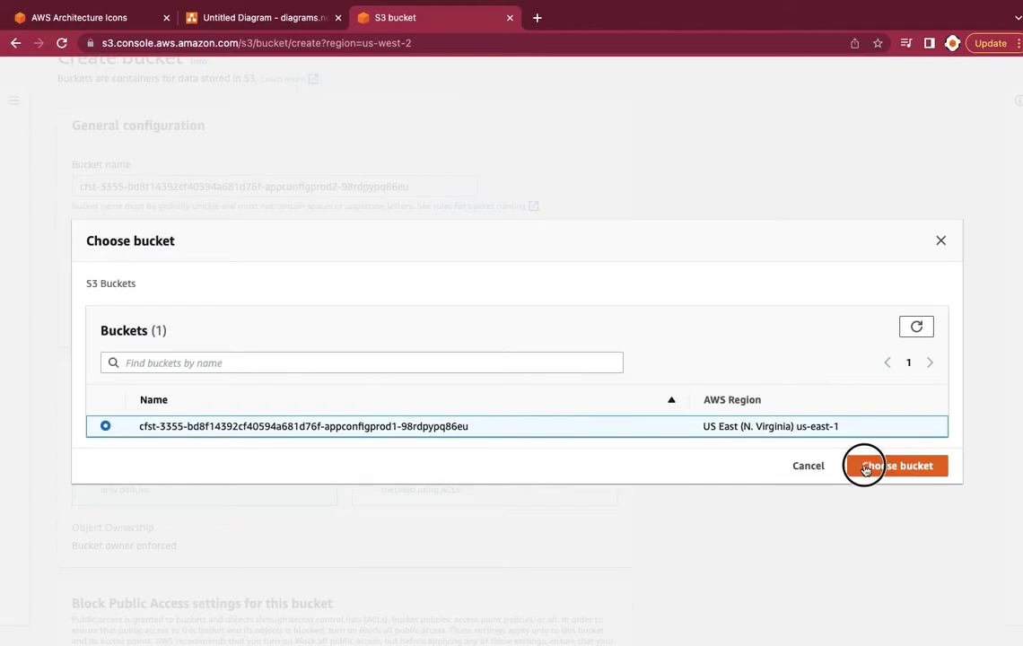
pyautogui.scroll(-5, 633, 378)
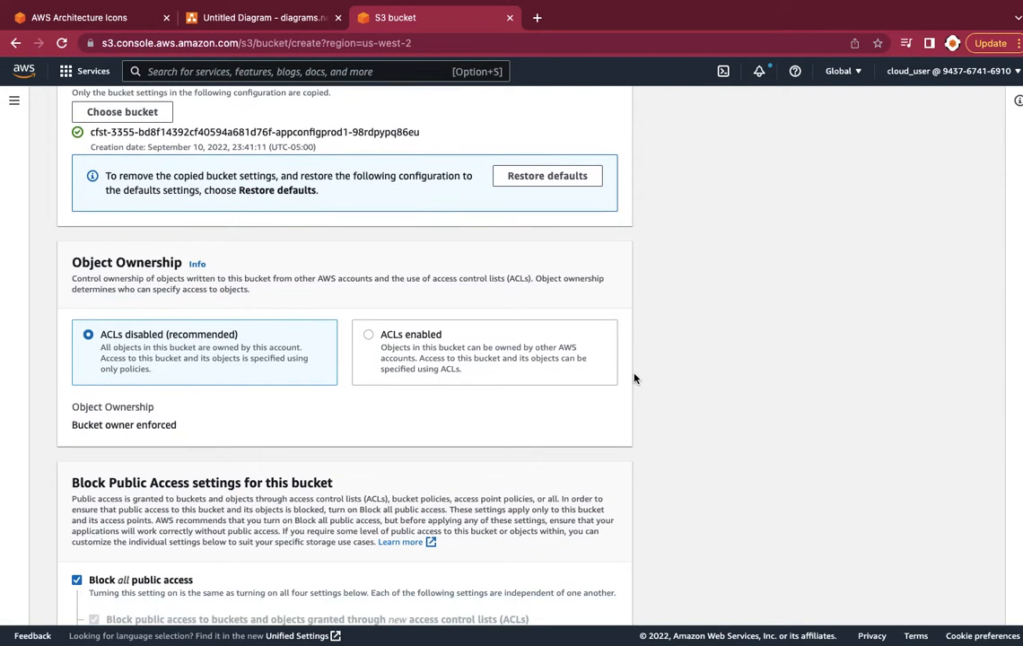
pyautogui.scroll(-5, 633, 378)
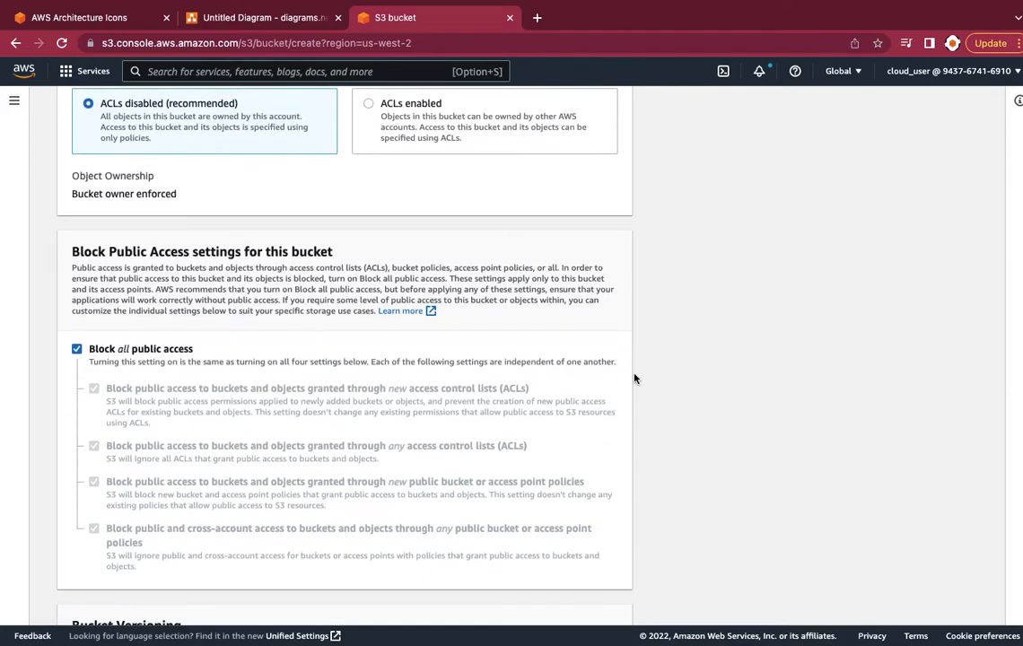
pyautogui.scroll(-10, 634, 378)
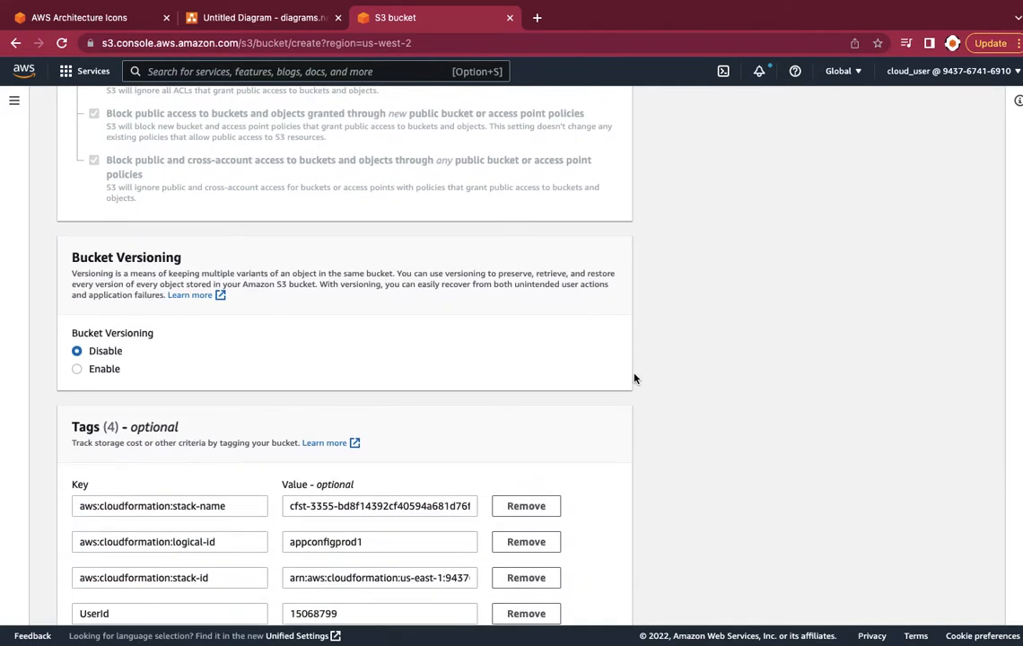
pyautogui.scroll(-10, 634, 377)
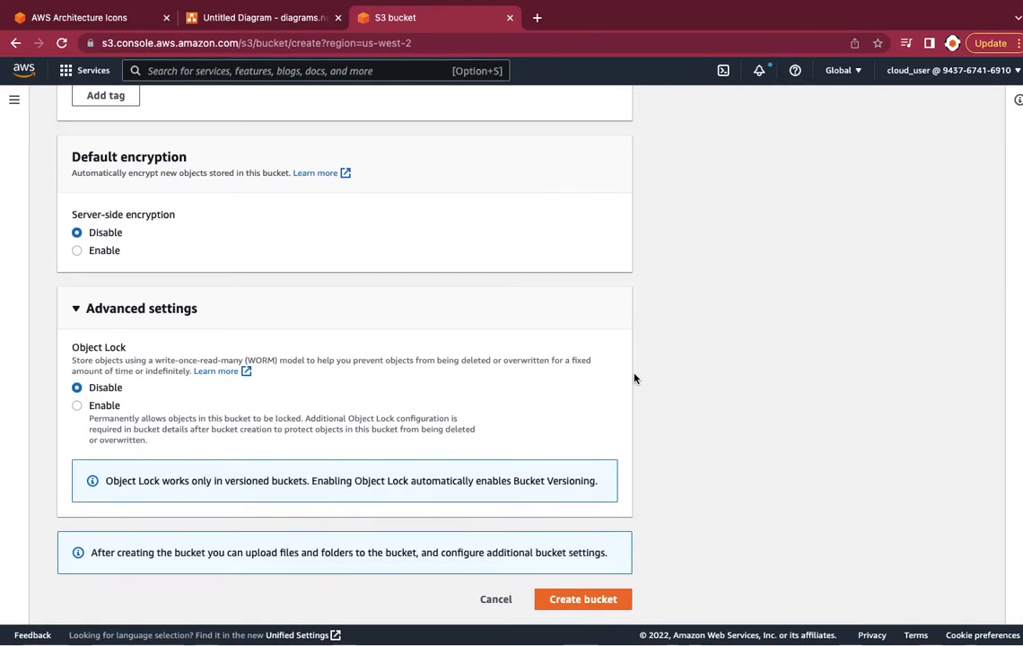
pyautogui.click(579, 610)
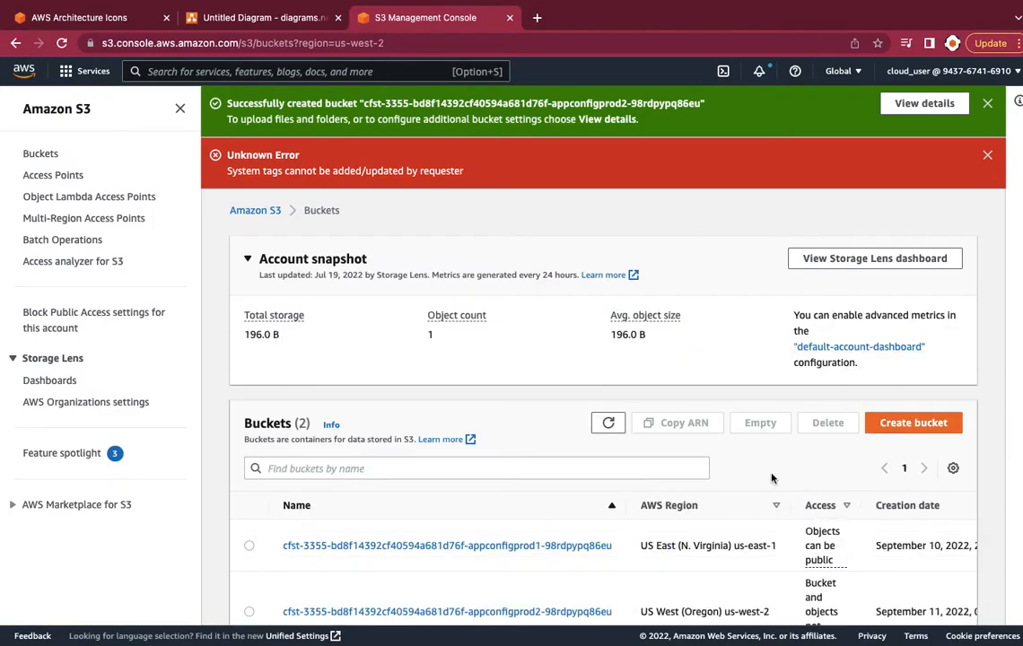
# Open the appconfigprod1 bucket and go to its Management tab
pyautogui.scroll(-1, 668, 485)
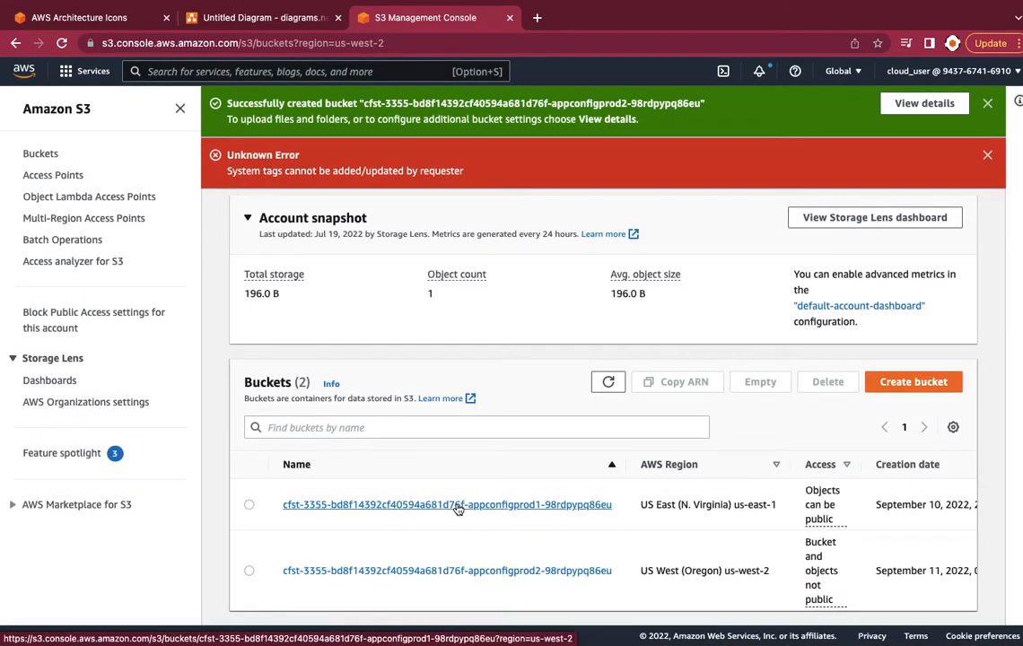
pyautogui.click(457, 505)
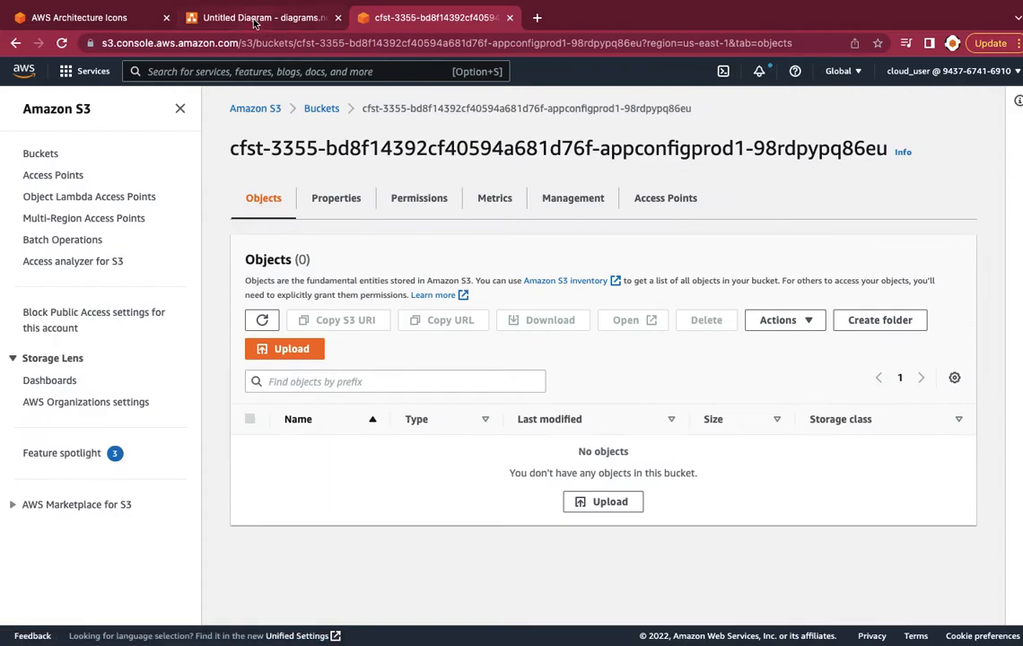
pyautogui.click(254, 18)
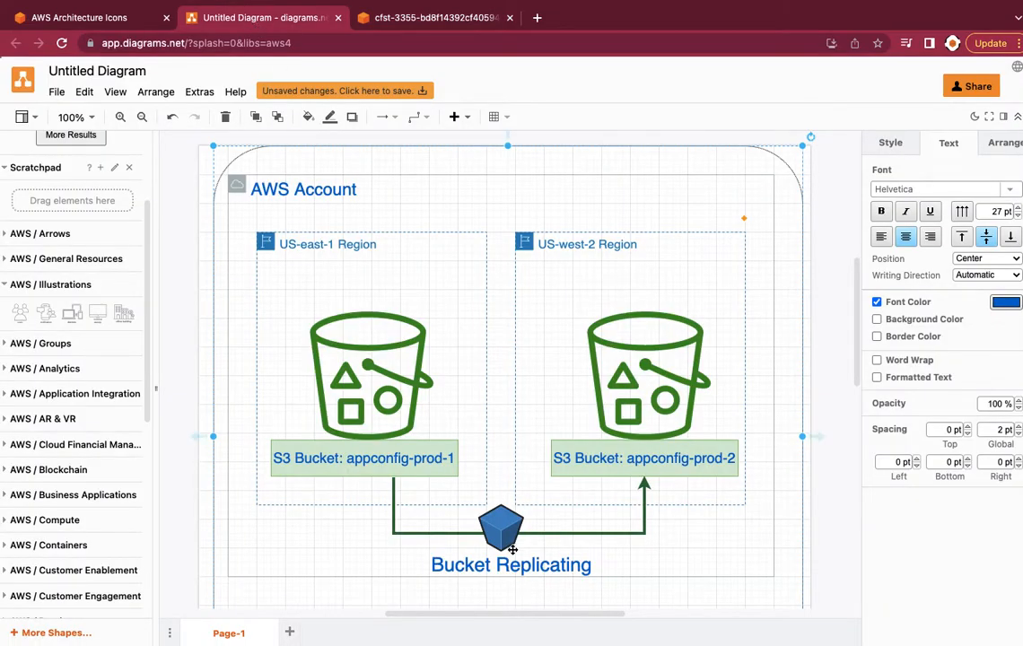
pyautogui.click(424, 18)
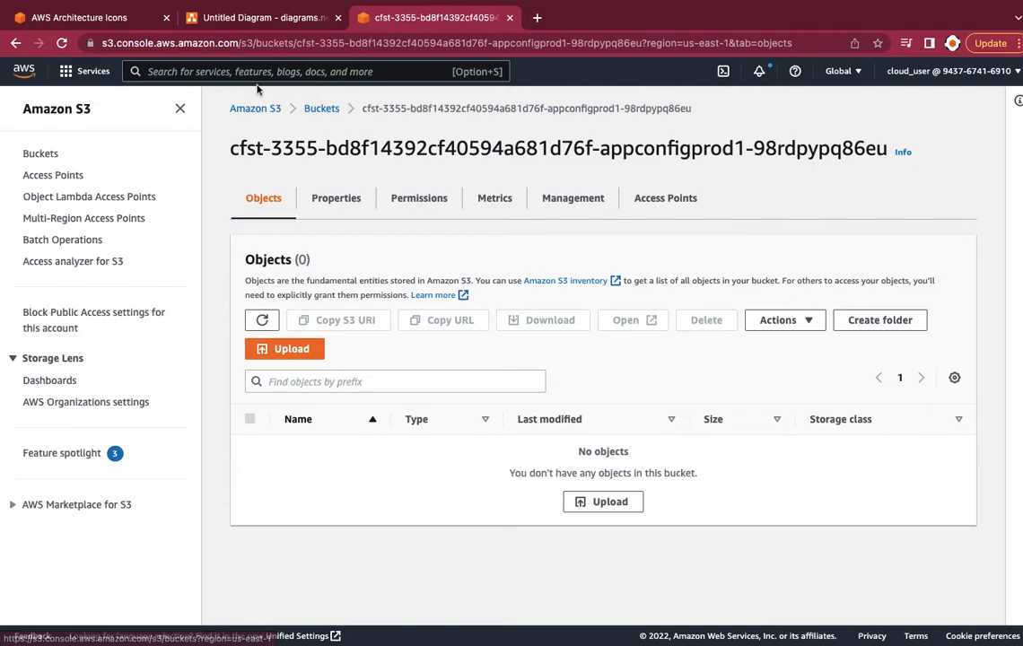
pyautogui.click(309, 110)
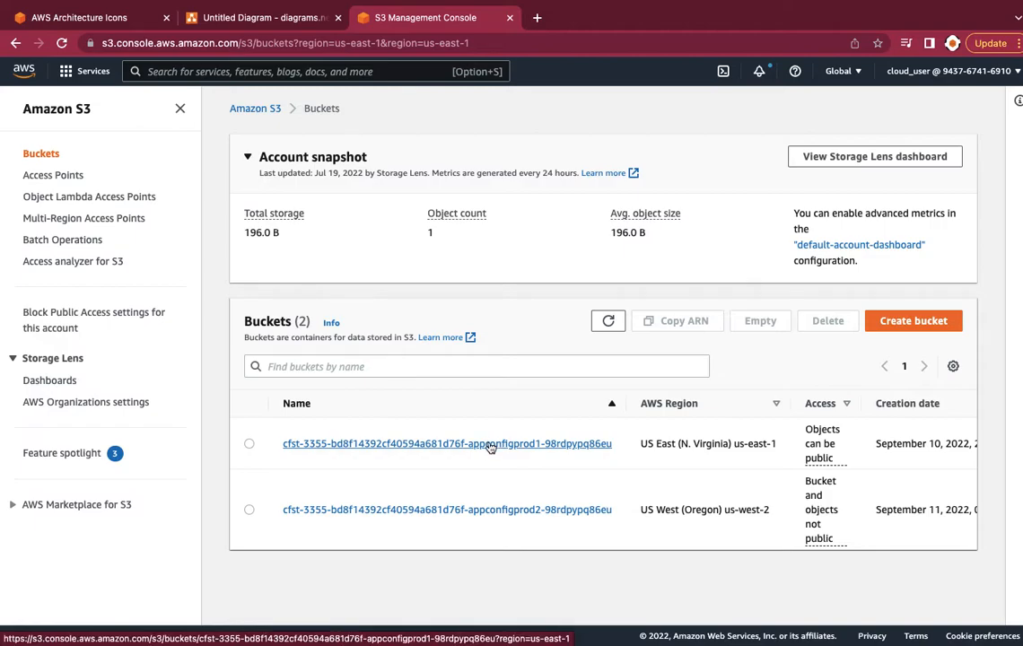
pyautogui.click(491, 445)
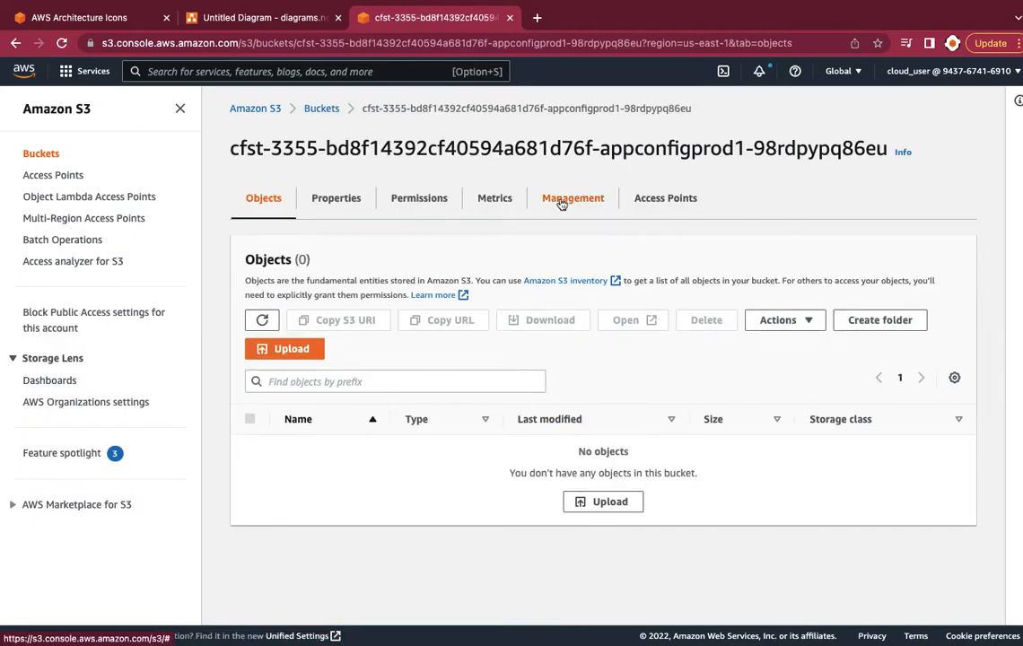
pyautogui.click(562, 202)
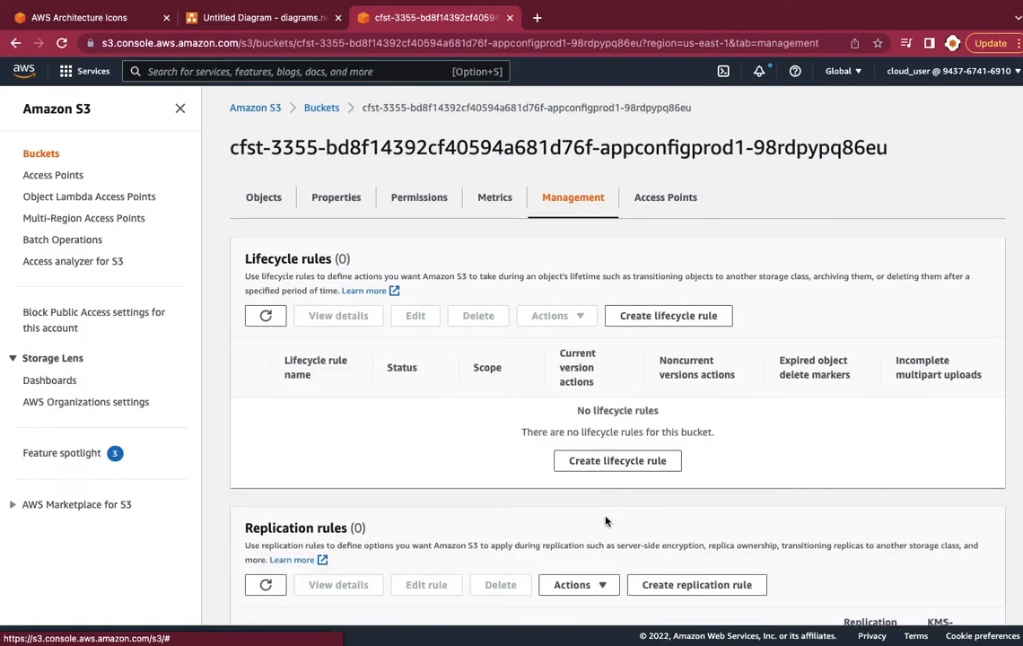
# Start a replication rule on appconfigprod1 and enable bucket versioning on it
pyautogui.scroll(-3, 603, 512)
pyautogui.scroll(-1, 606, 511)
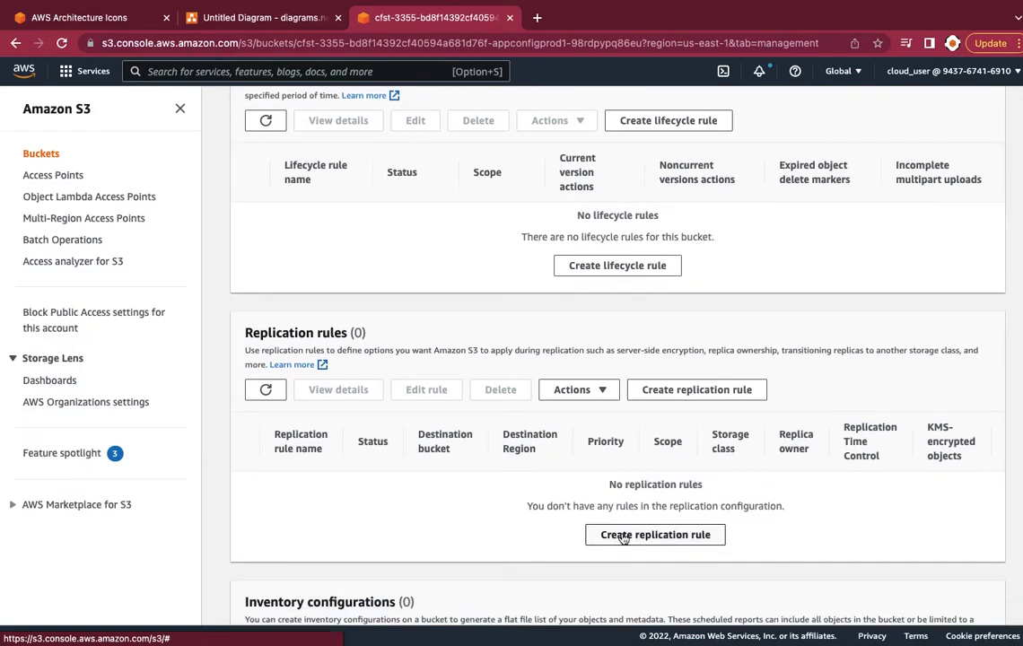
pyautogui.click(624, 534)
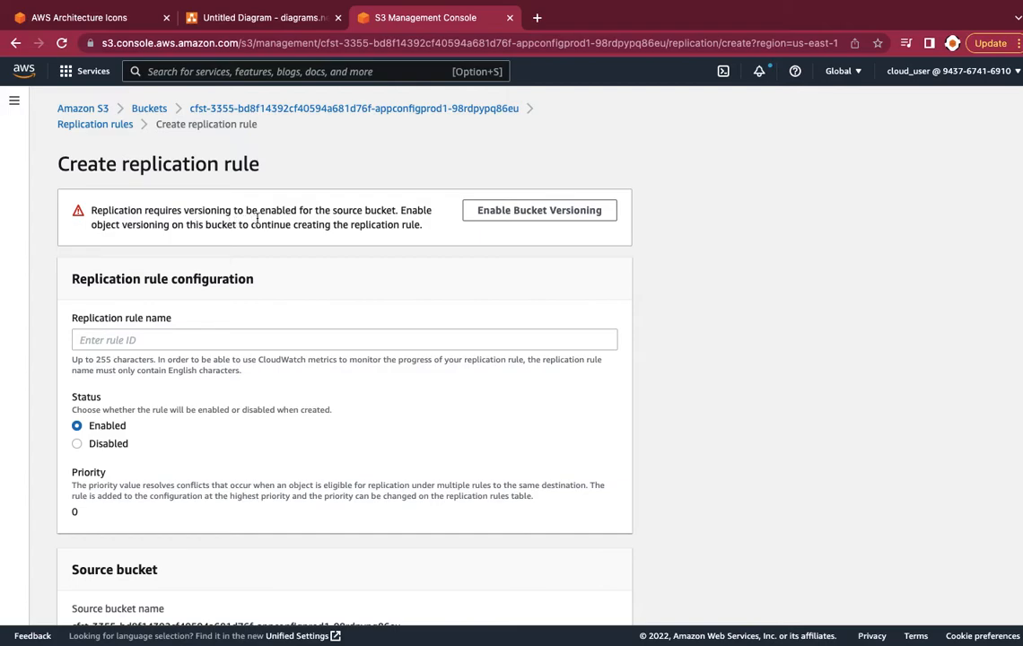
pyautogui.click(533, 210)
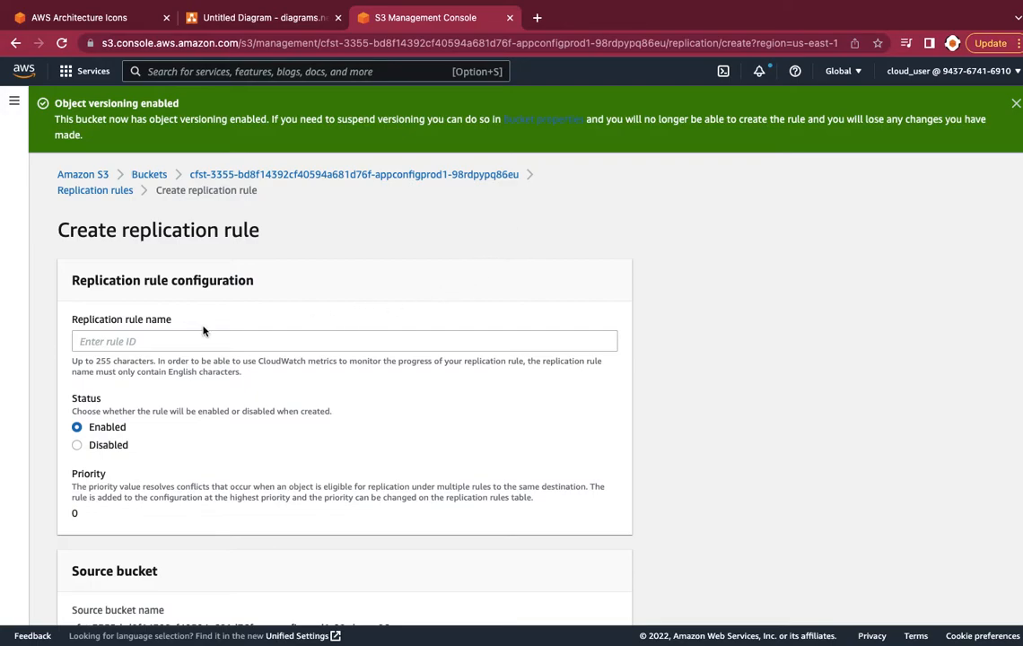
pyautogui.click(151, 341)
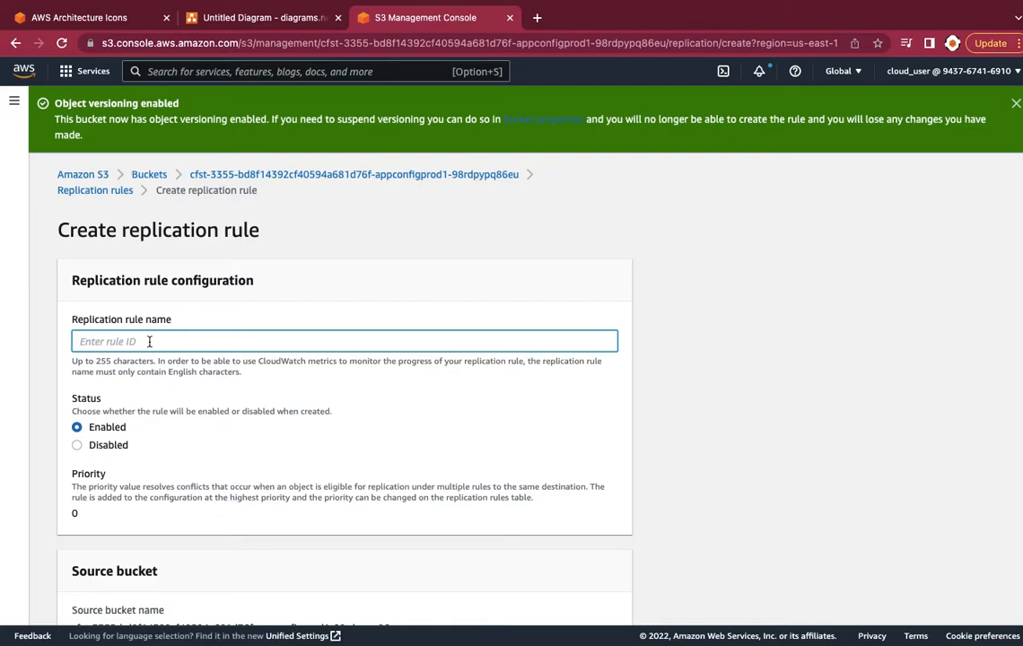
# Name the replication rule CrossRegion
pyautogui.write('CrossRegion')
pyautogui.scroll(-1, 89, 426)
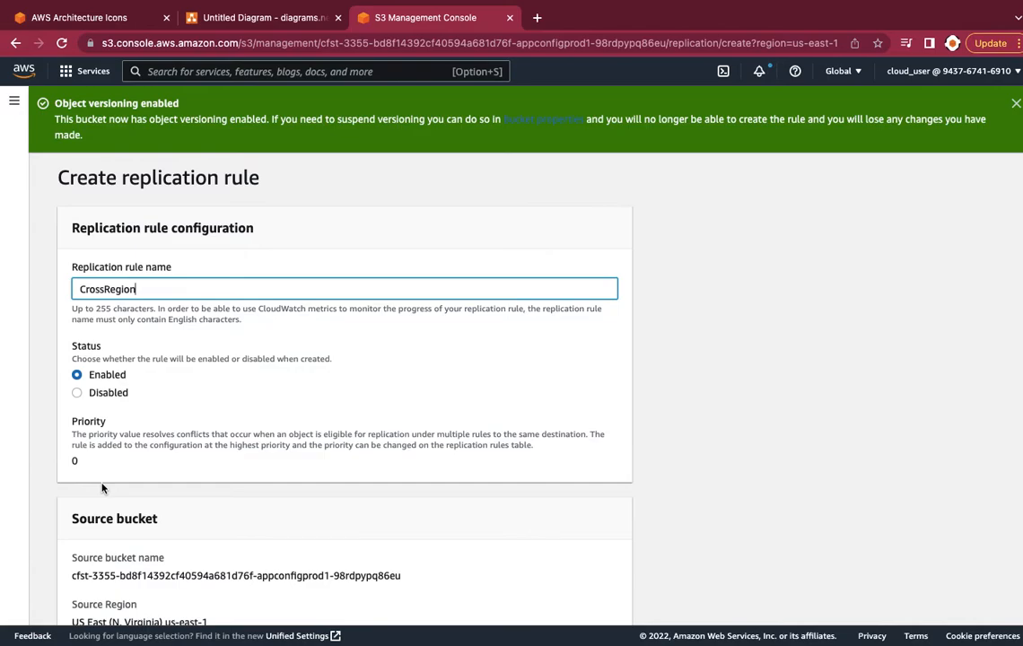
pyautogui.scroll(-2, 101, 487)
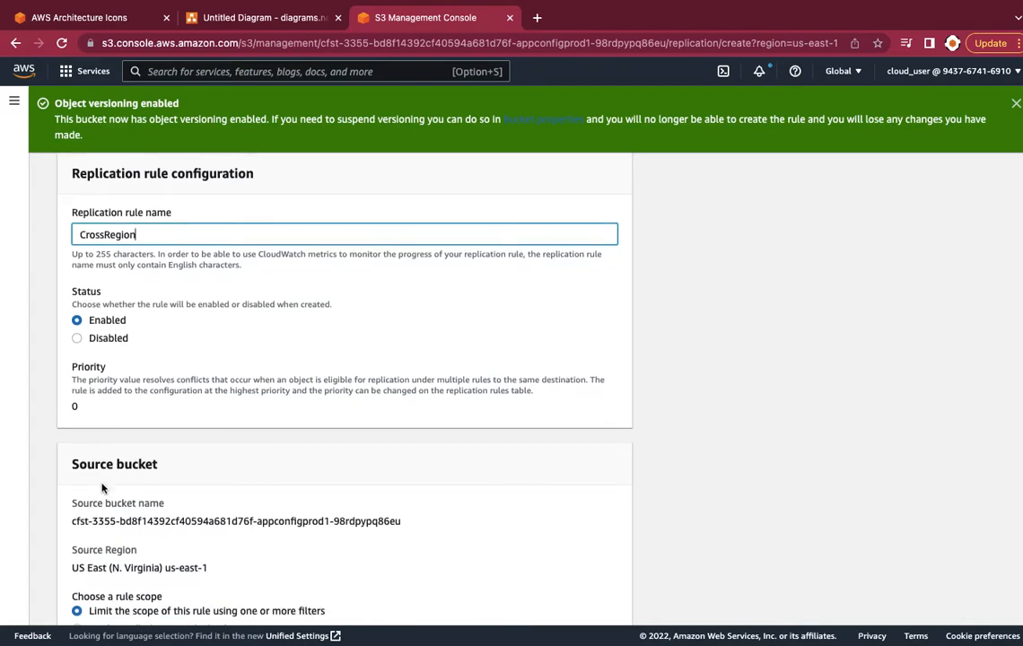
pyautogui.scroll(-1, 102, 487)
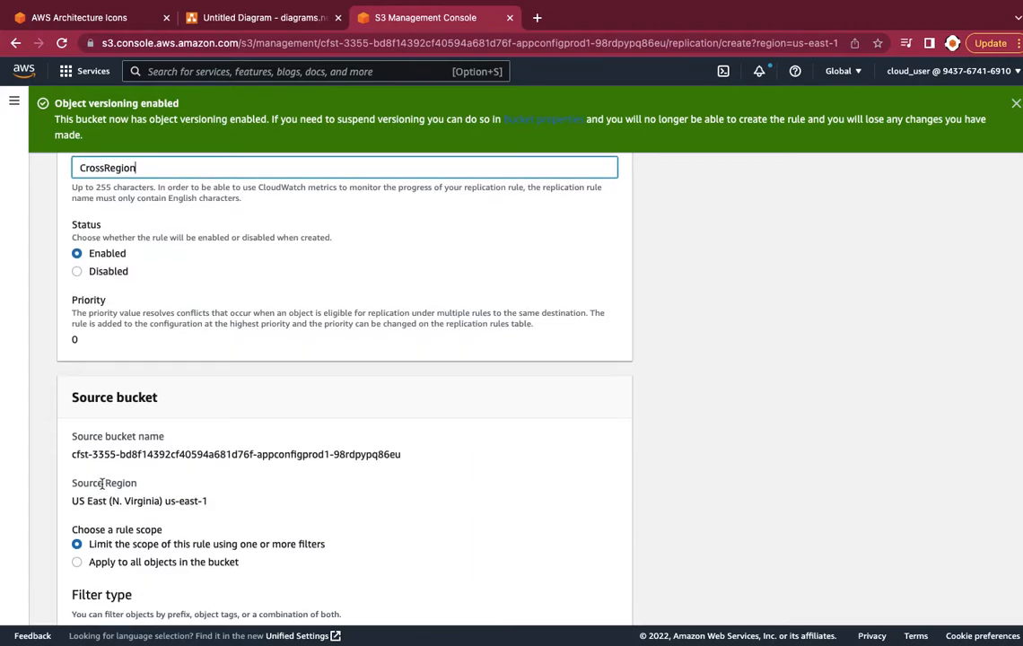
pyautogui.scroll(1, 102, 485)
pyautogui.scroll(-1, 94, 486)
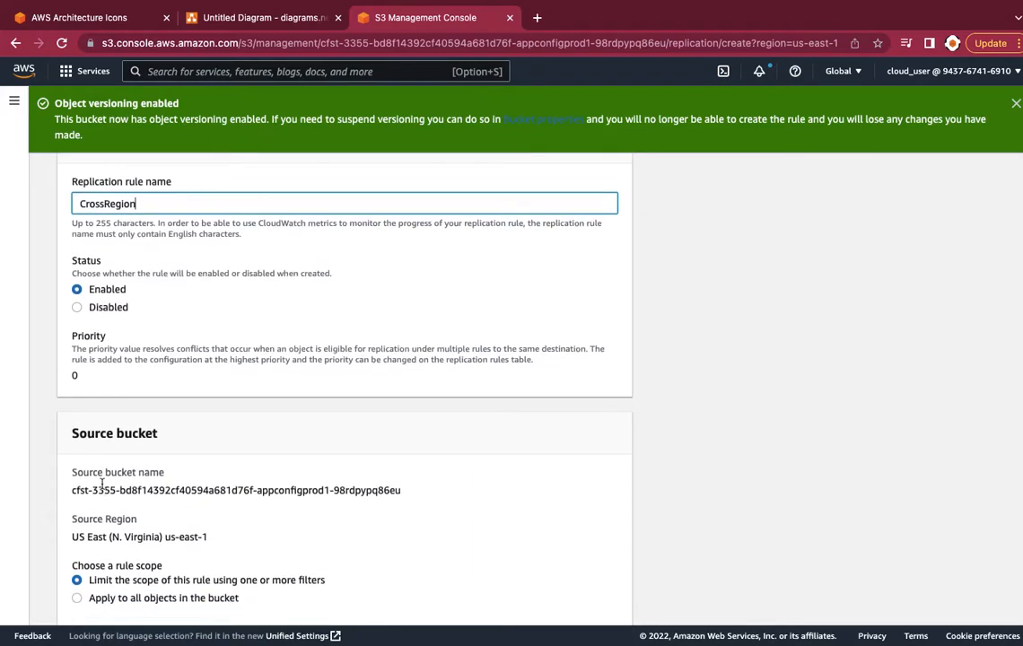
pyautogui.scroll(-1, 99, 486)
pyautogui.scroll(-1, 102, 487)
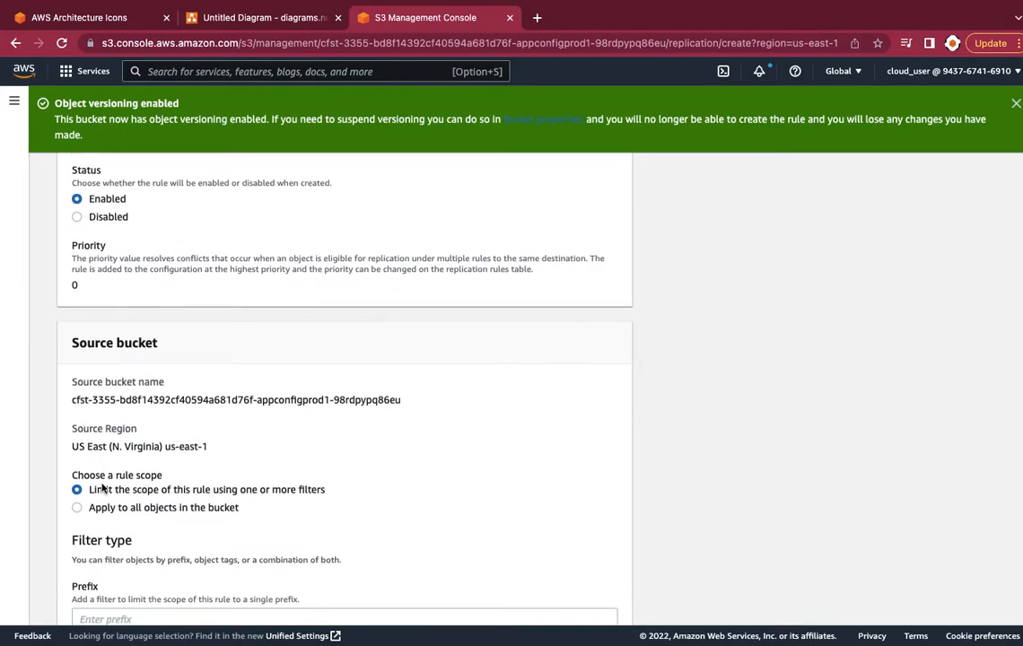
# Set the rule scope to apply to all objects in the bucket
pyautogui.scroll(-2, 102, 487)
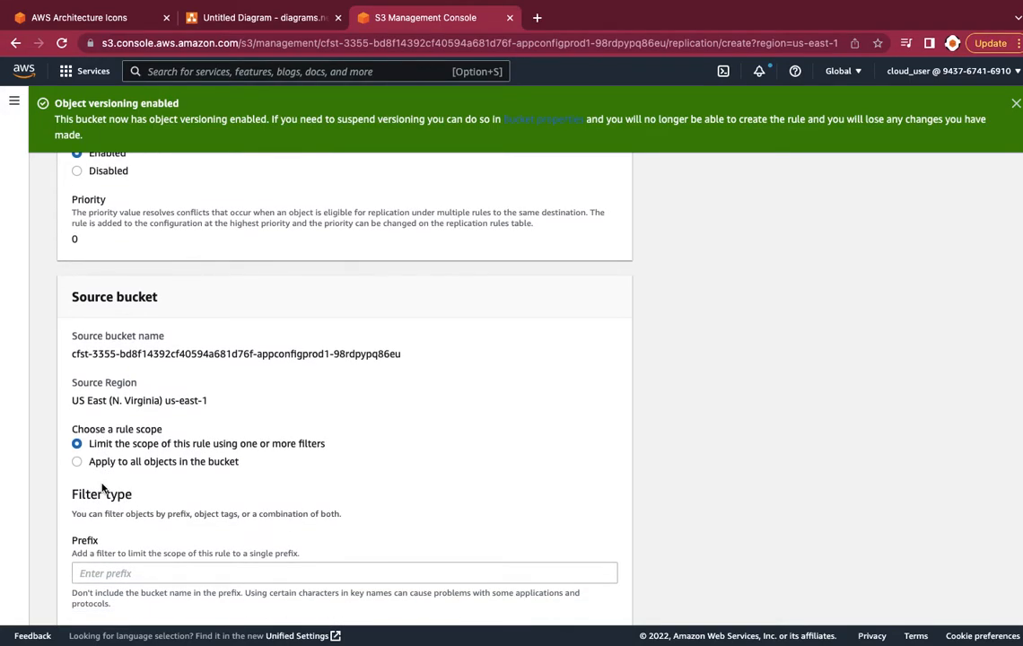
pyautogui.scroll(-1, 101, 487)
pyautogui.scroll(5, 101, 487)
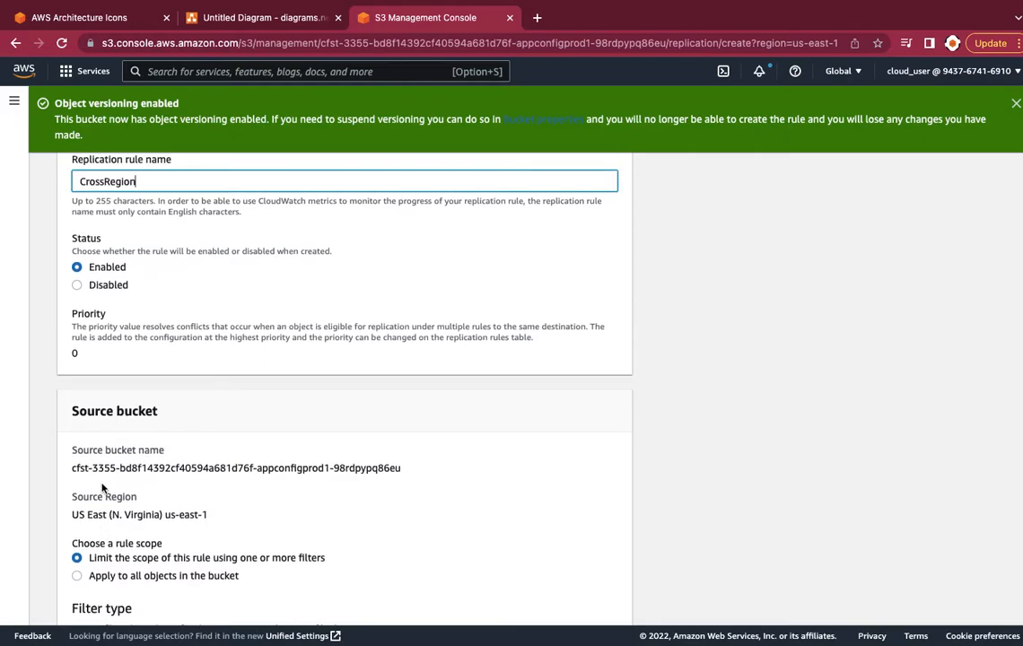
pyautogui.scroll(-4, 101, 487)
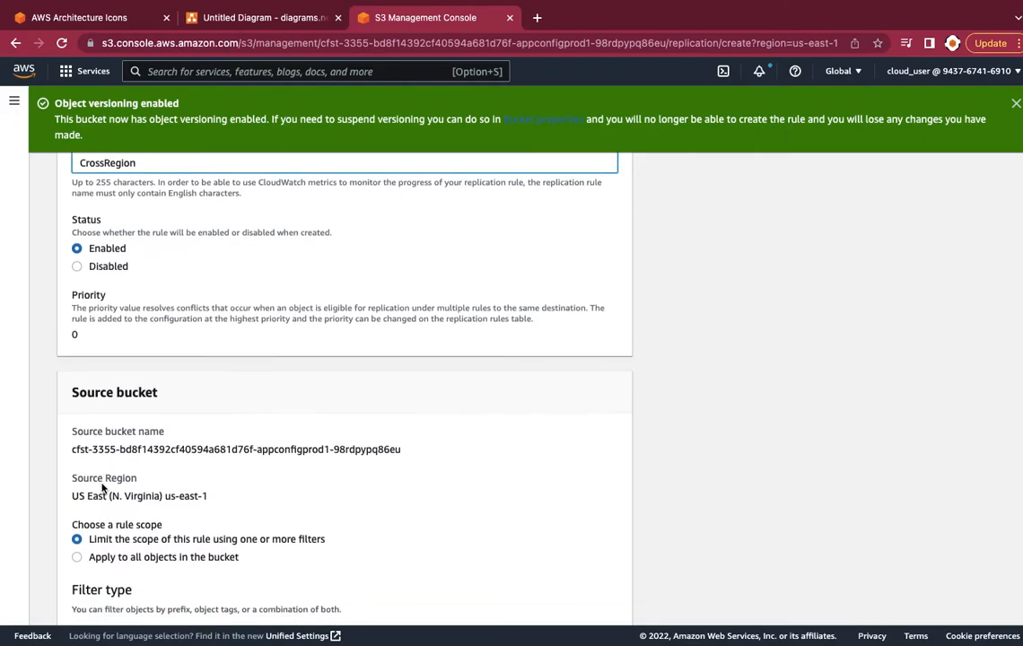
pyautogui.scroll(-1, 102, 488)
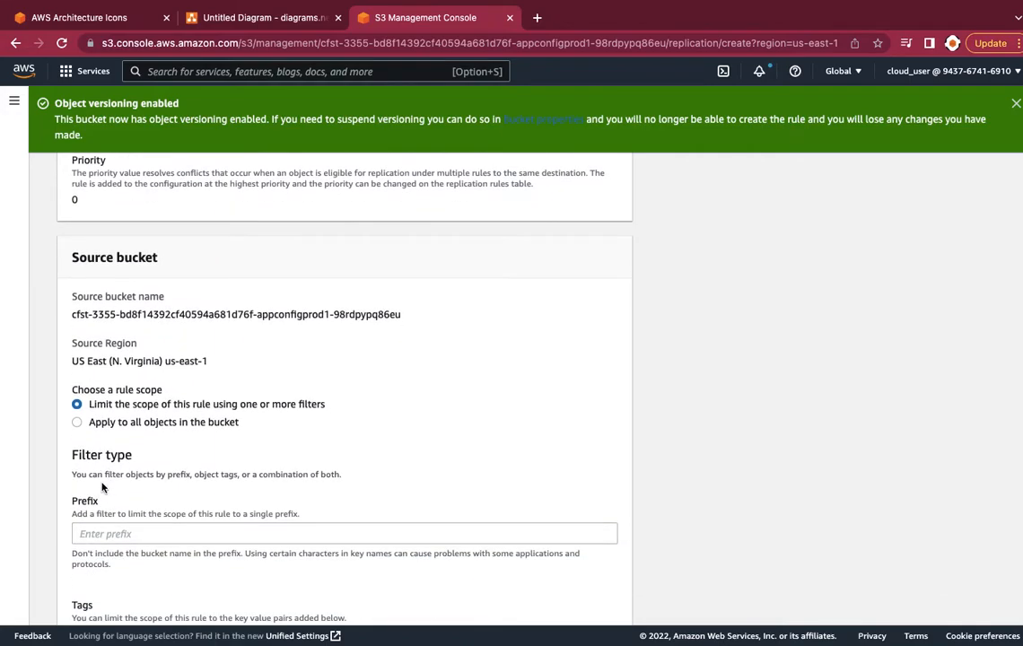
pyautogui.scroll(3, 103, 487)
pyautogui.scroll(-2, 102, 486)
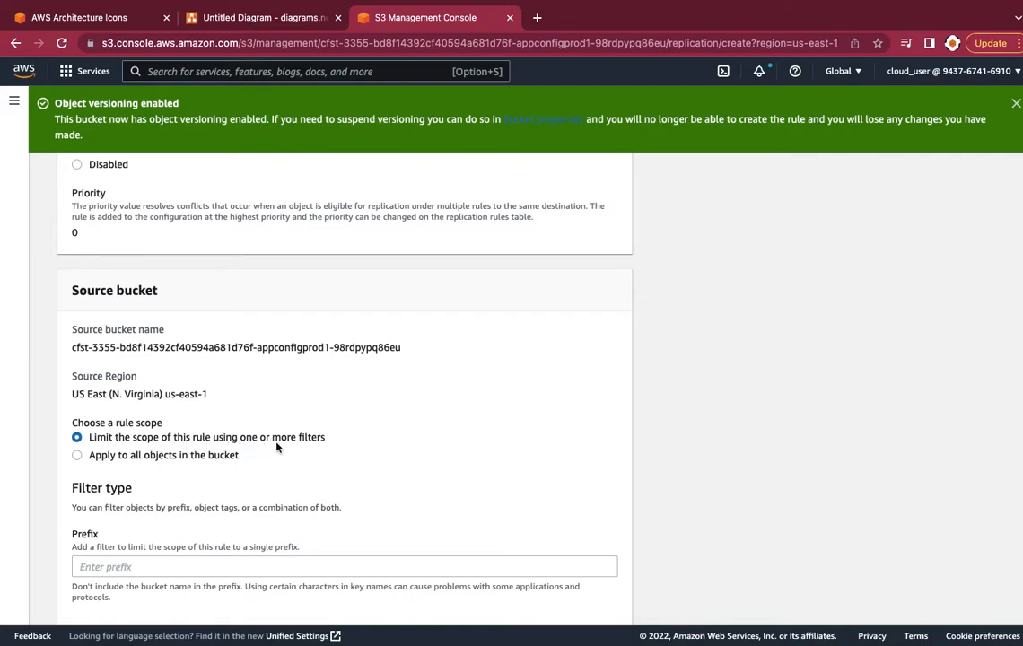
pyautogui.click(77, 456)
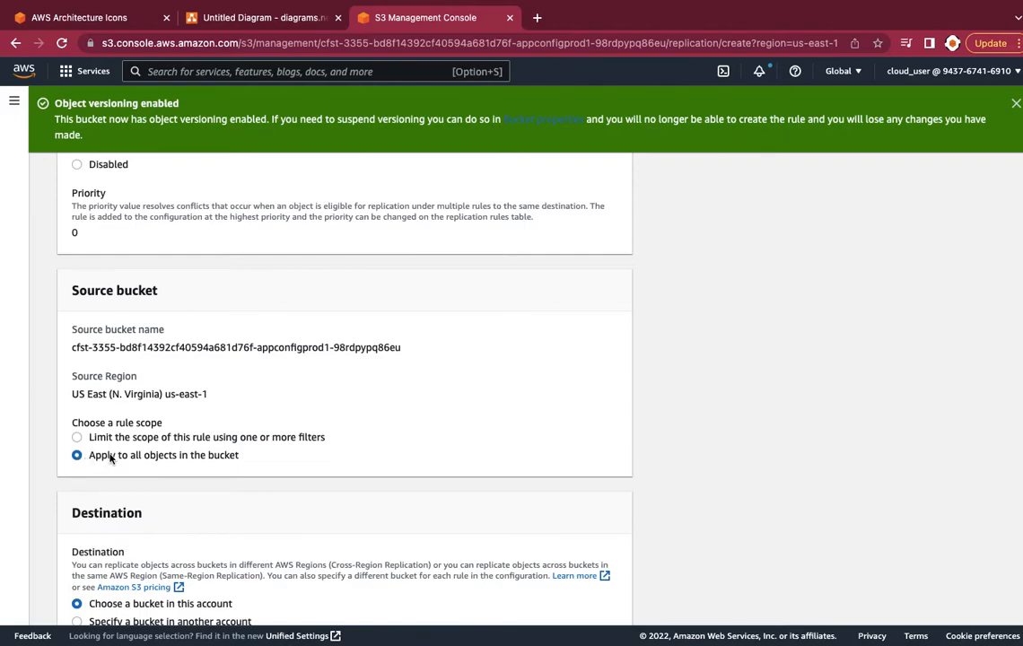
pyautogui.scroll(-5, 214, 459)
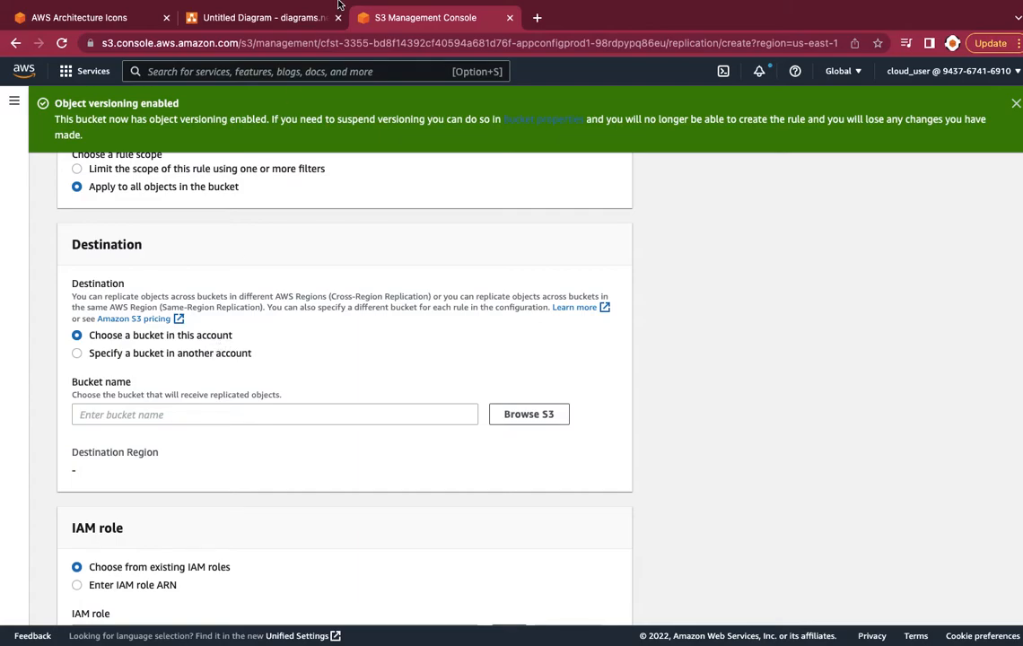
pyautogui.moveTo(267, 34)
pyautogui.click(266, 56)
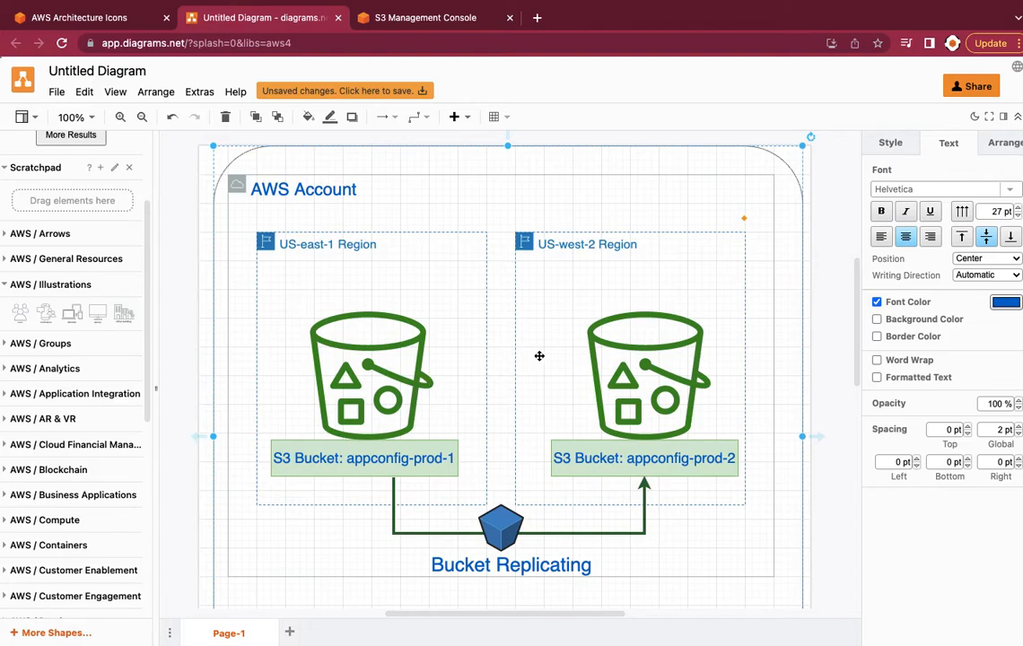
pyautogui.moveTo(416, 27)
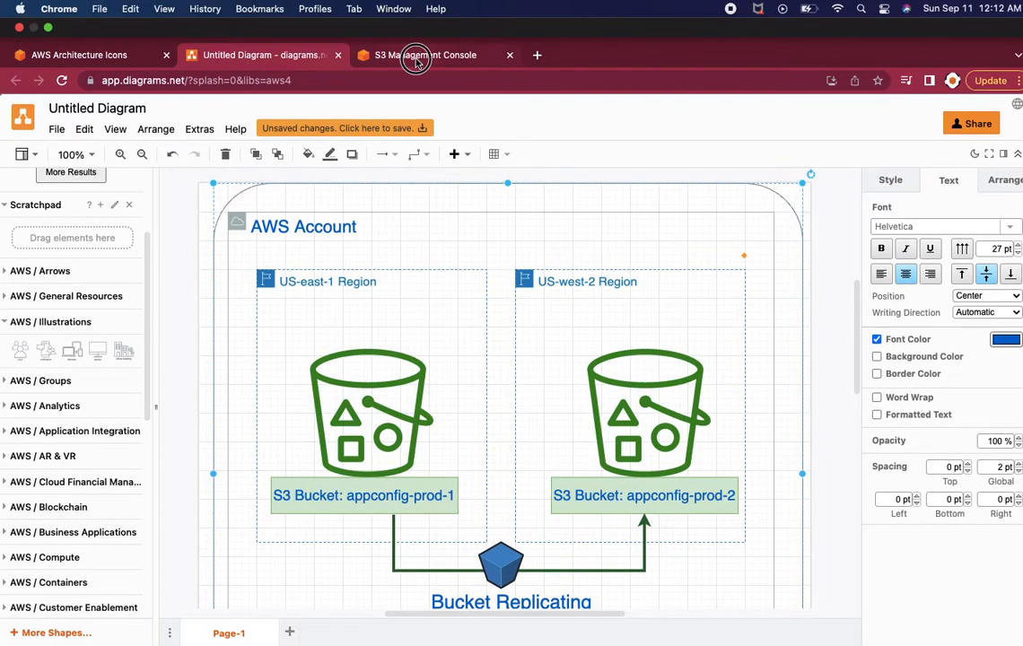
pyautogui.click(416, 58)
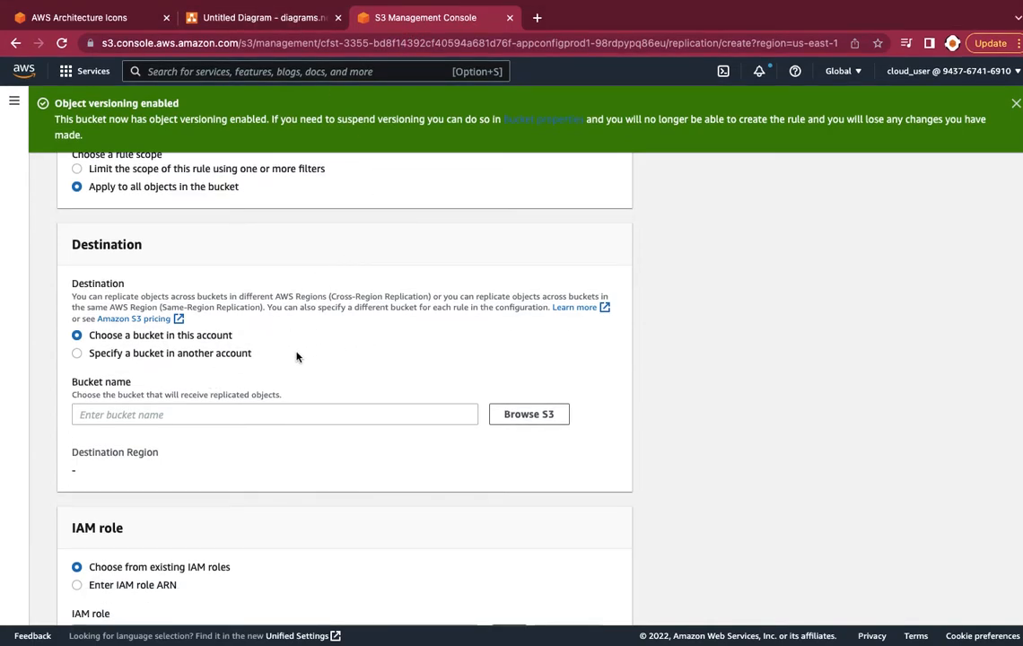
pyautogui.click(266, 30)
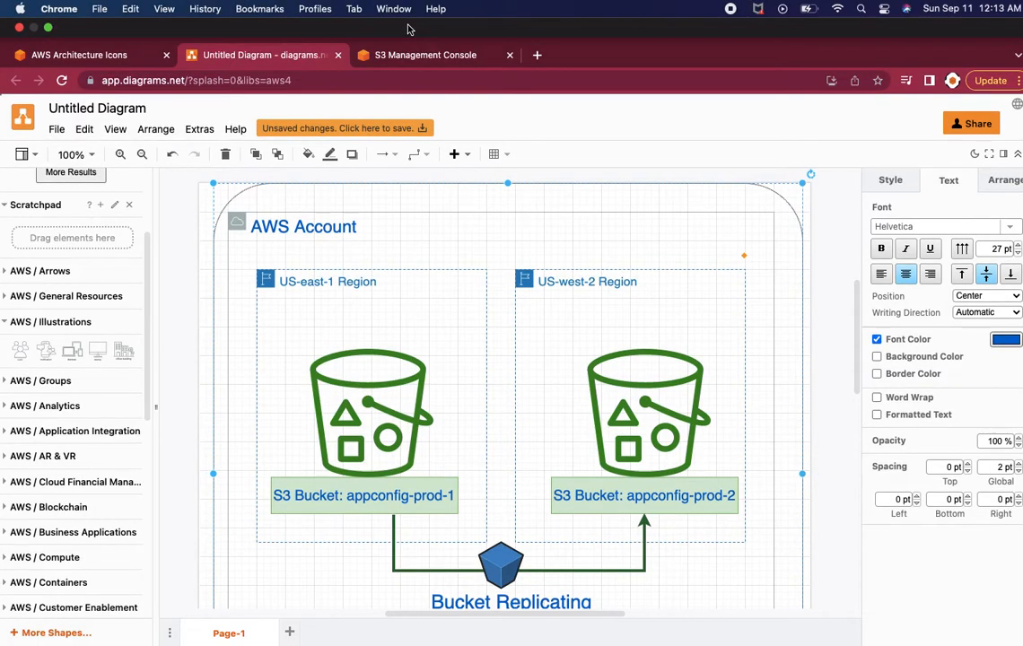
pyautogui.click(369, 45)
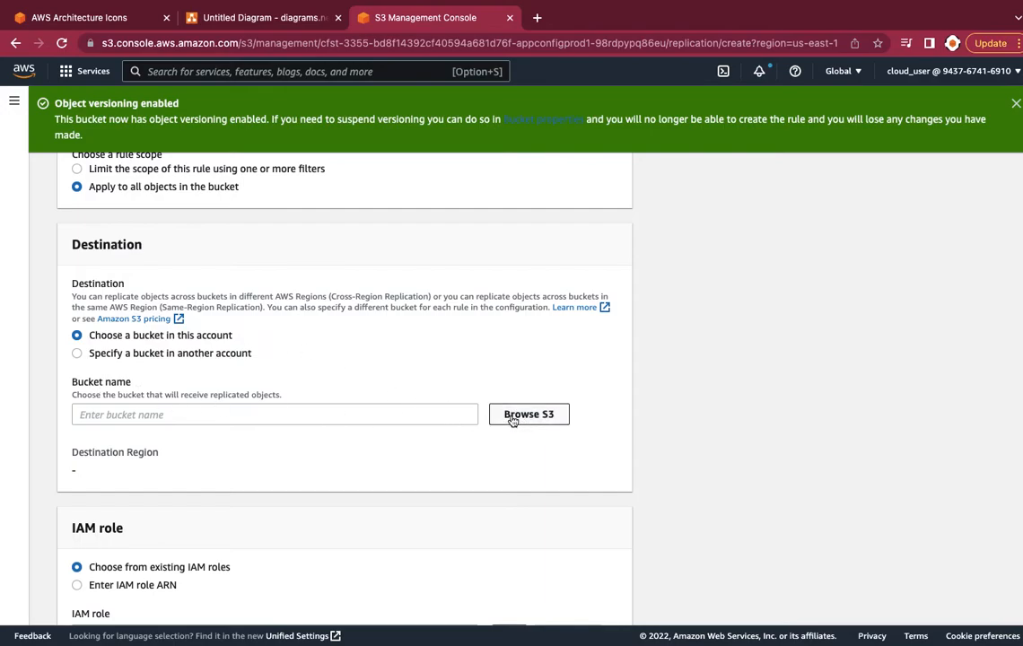
# Choose the appconfigprod2 bucket in us-west-2 as the replication destination
pyautogui.click(467, 414)
pyautogui.click(538, 419)
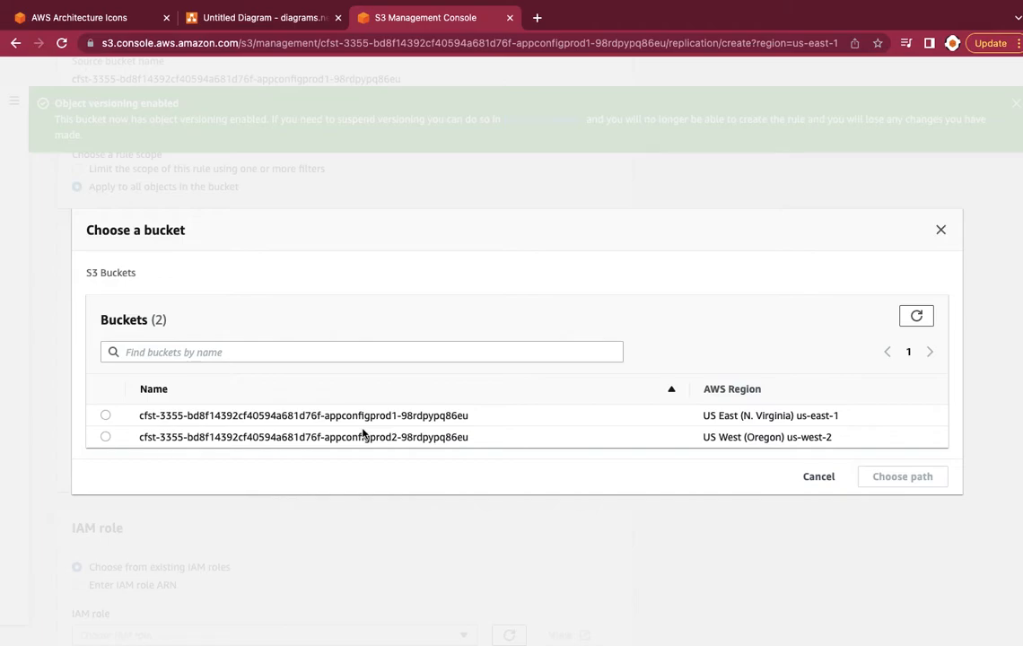
pyautogui.click(106, 438)
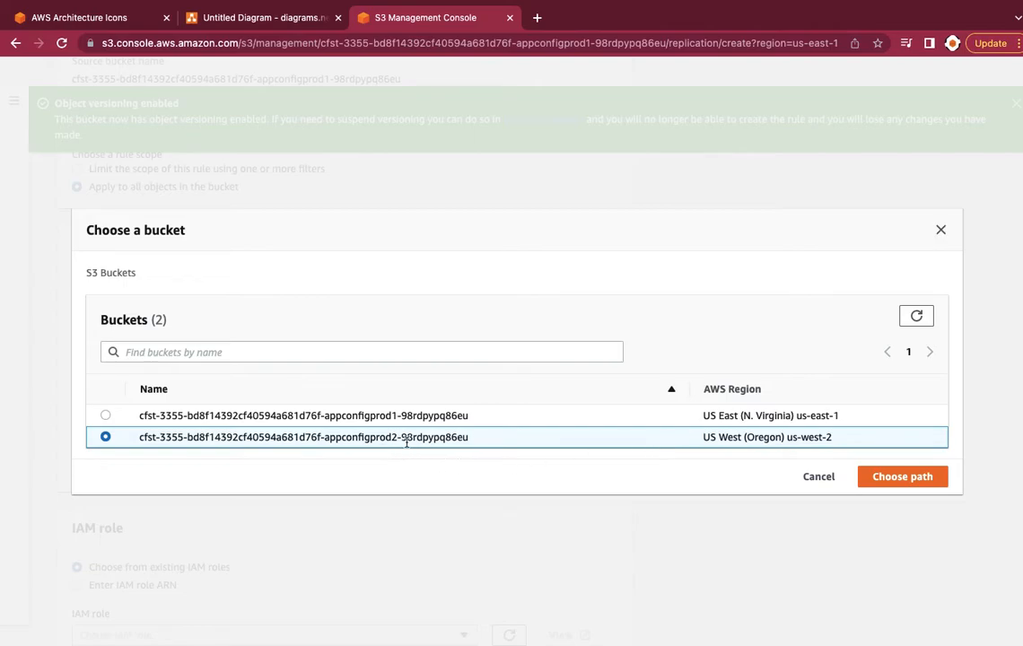
pyautogui.click(894, 483)
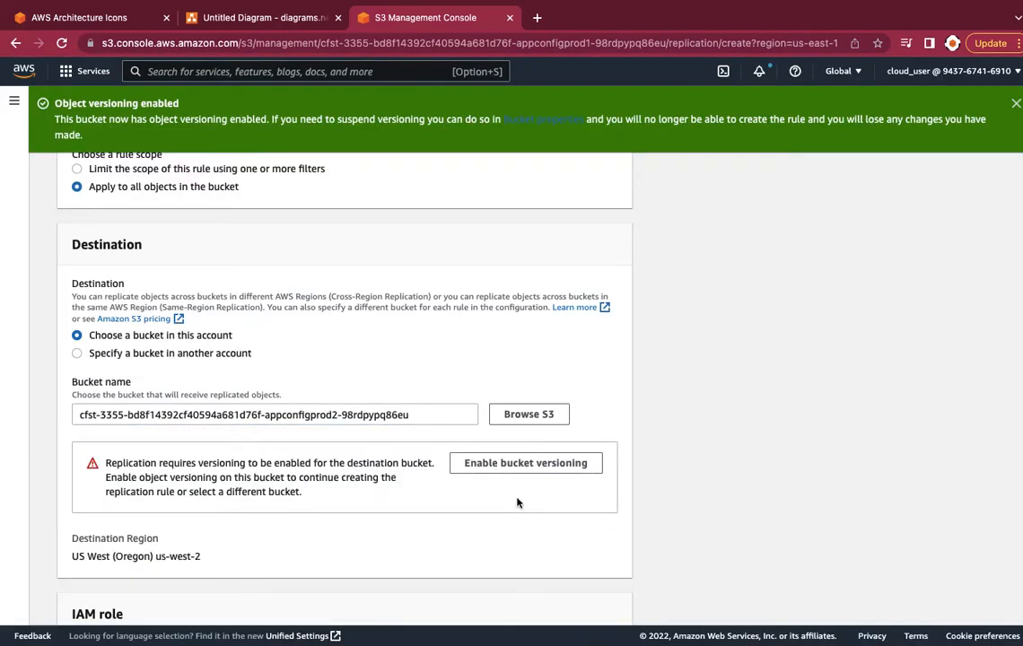
# Enable versioning on the appconfigprod2 destination bucket
pyautogui.scroll(-2, 517, 502)
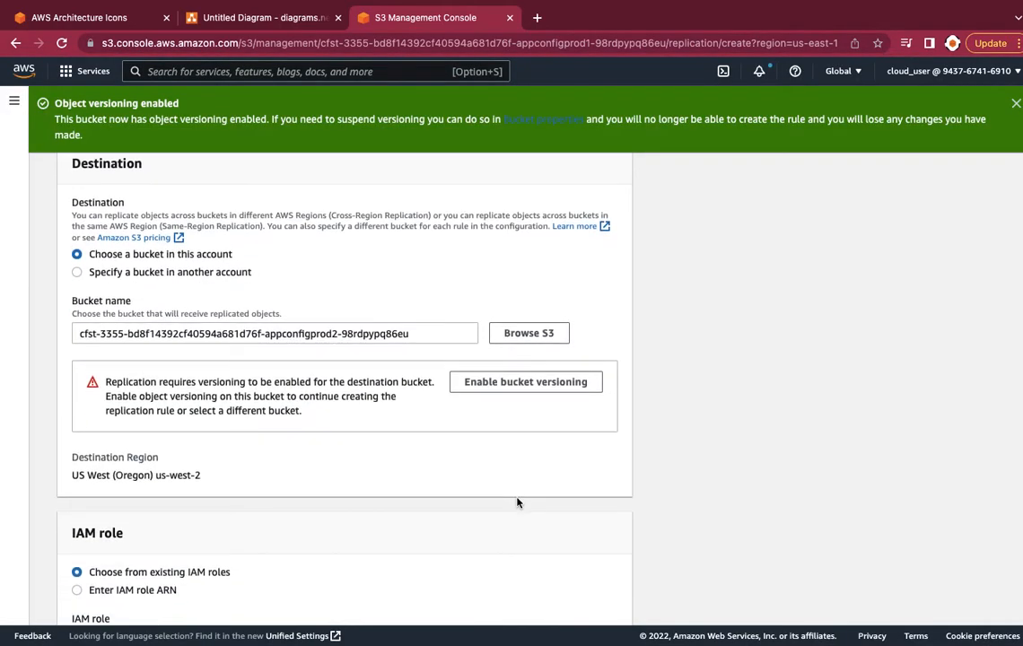
pyautogui.click(537, 384)
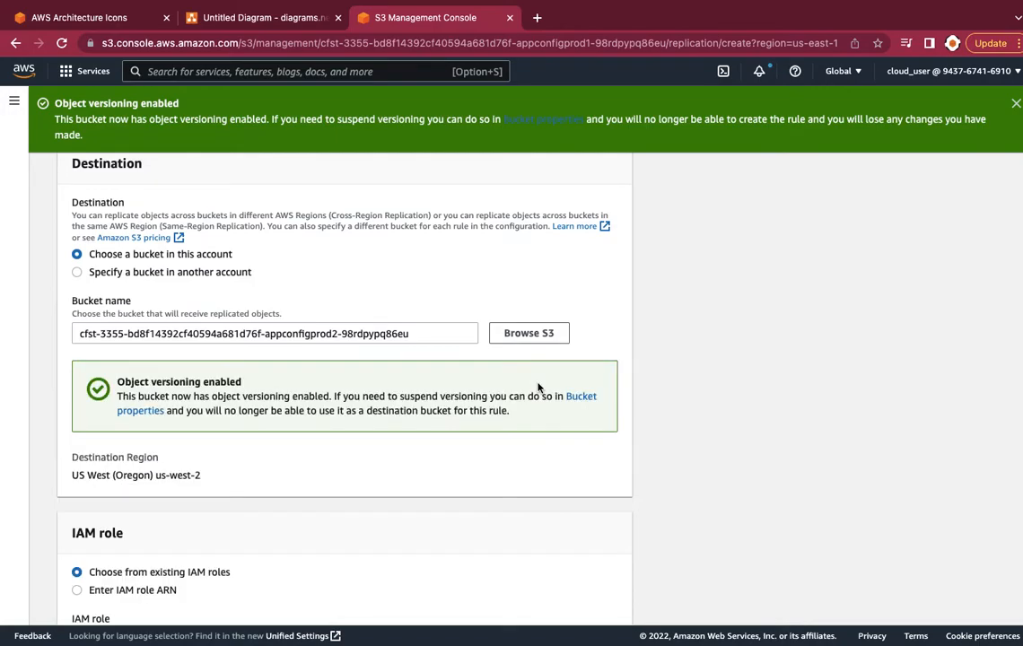
pyautogui.scroll(-3, 428, 385)
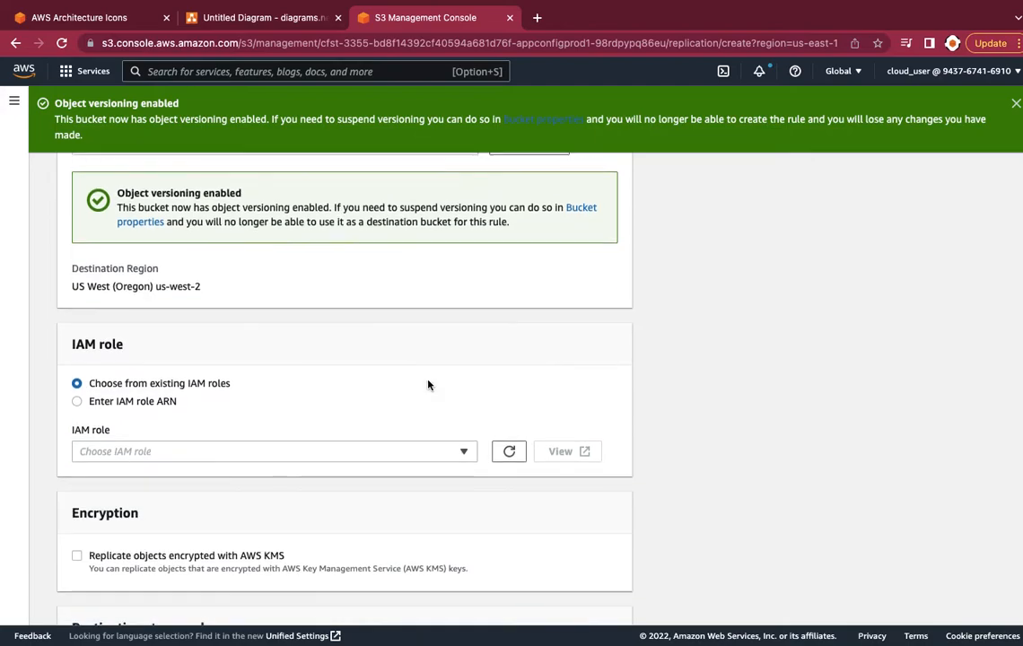
pyautogui.scroll(-2, 428, 385)
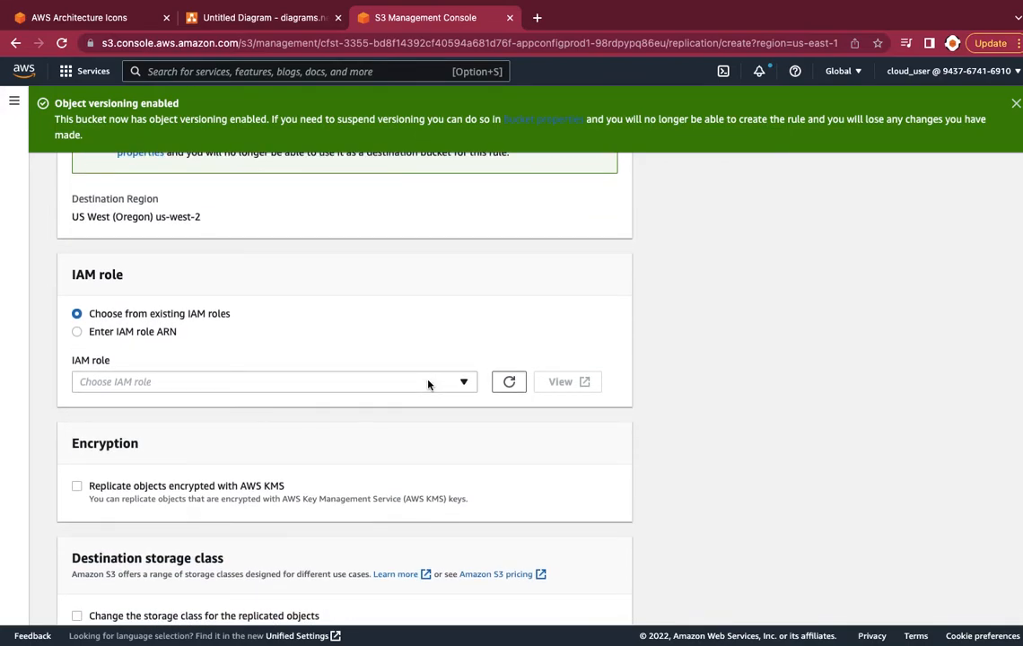
pyautogui.scroll(-1, 428, 385)
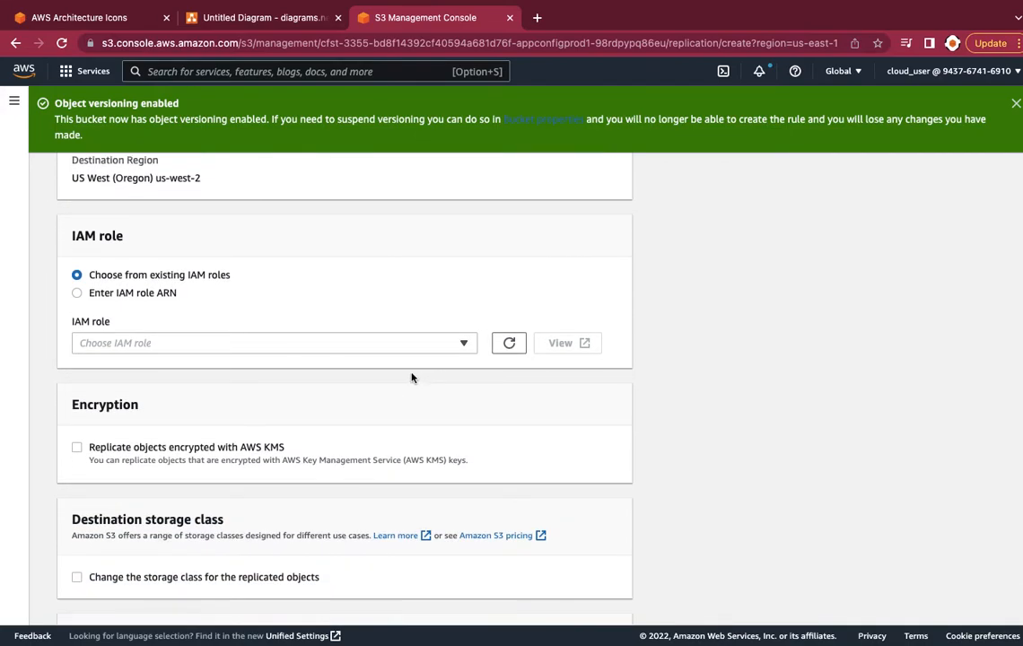
pyautogui.scroll(-1, 394, 373)
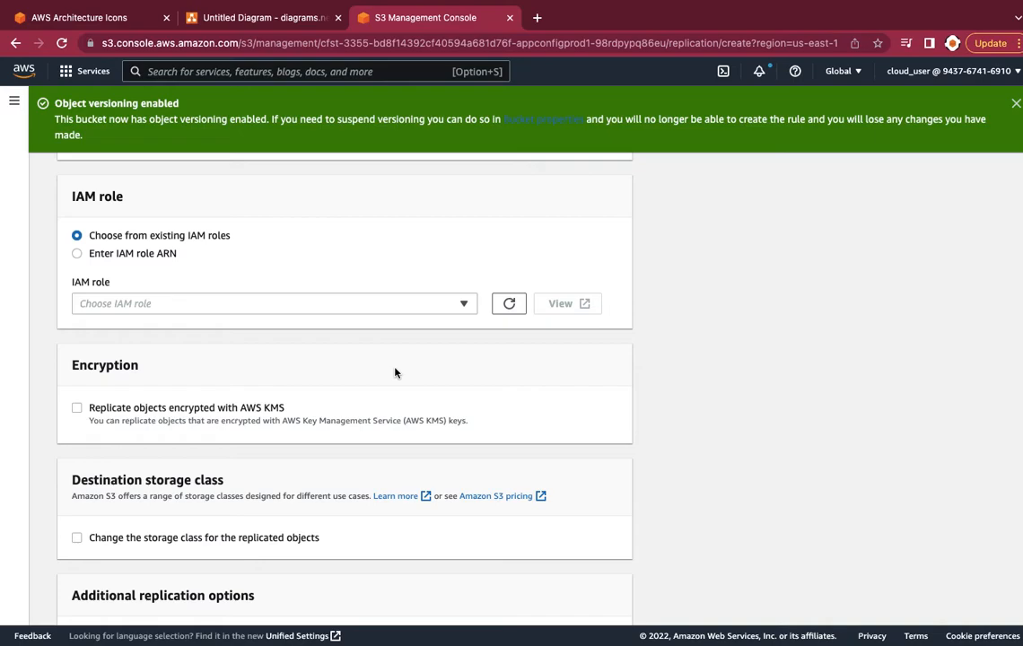
pyautogui.scroll(-1, 395, 372)
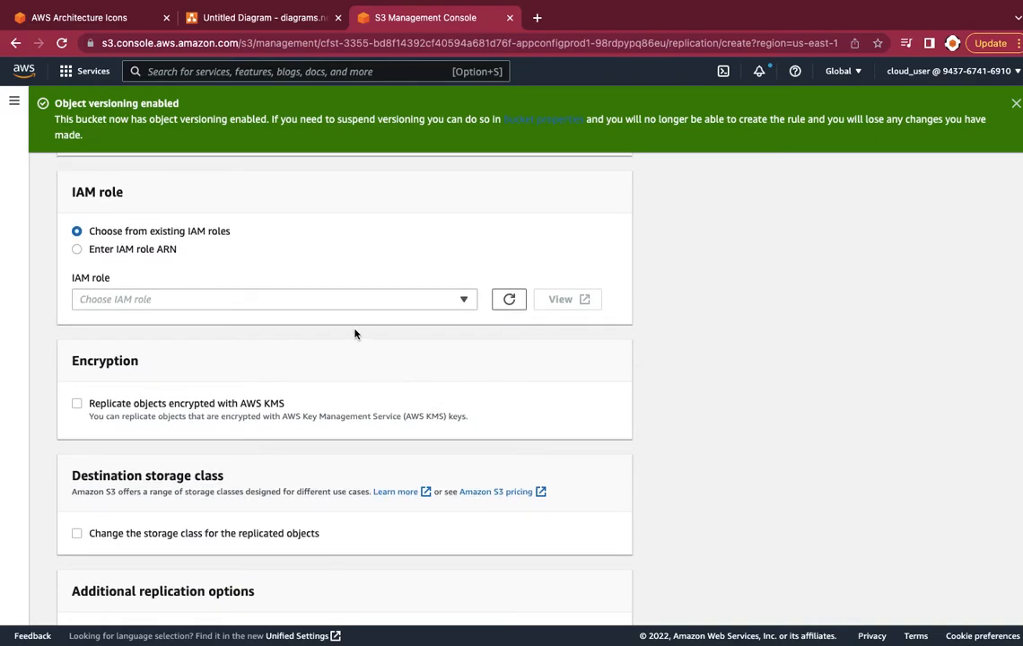
# Have a new IAM role created for the rule and save the replication rule
pyautogui.click(350, 300)
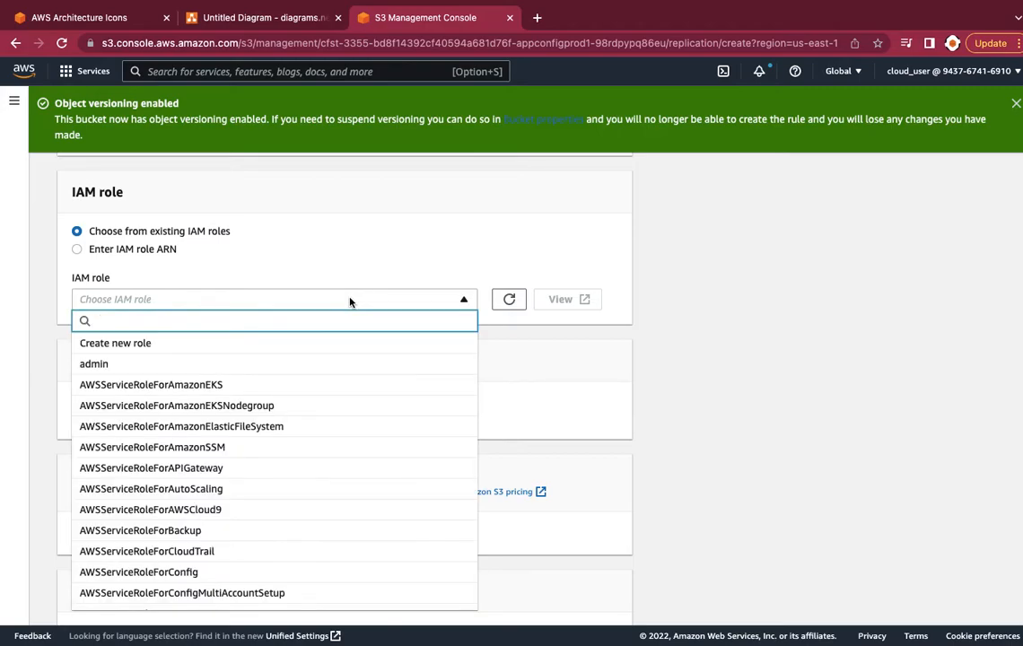
pyautogui.click(282, 350)
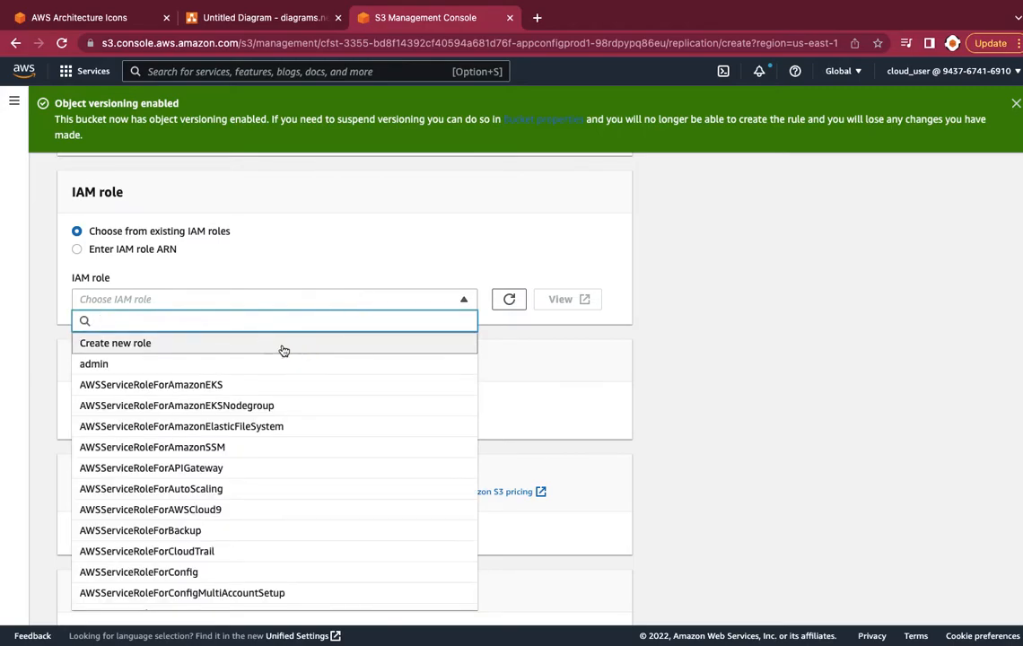
pyautogui.scroll(-1, 283, 350)
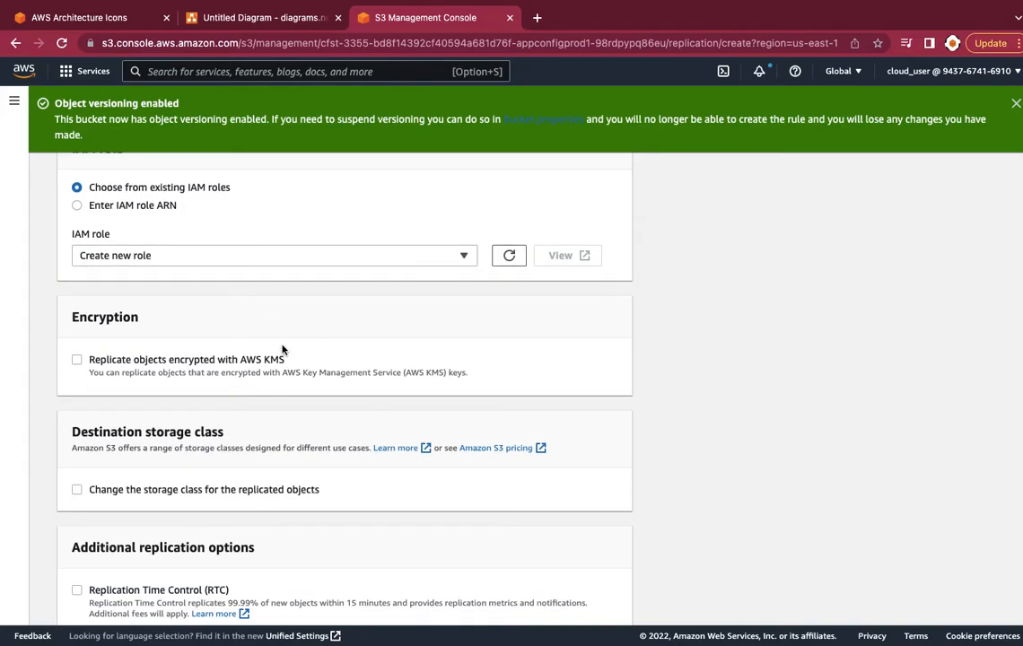
pyautogui.scroll(-1, 282, 350)
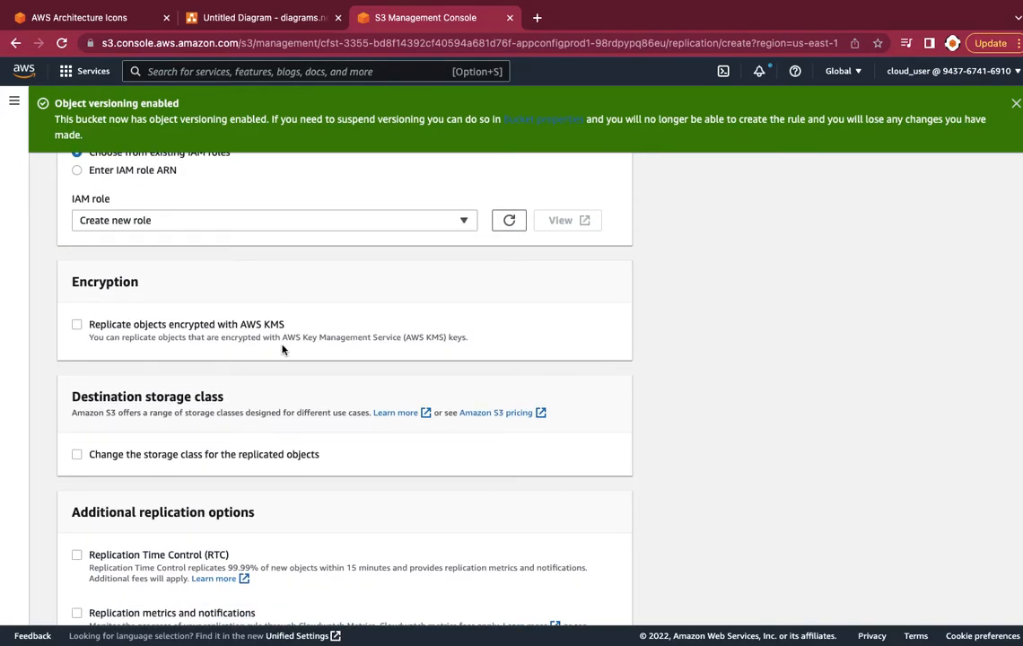
pyautogui.scroll(-4, 283, 349)
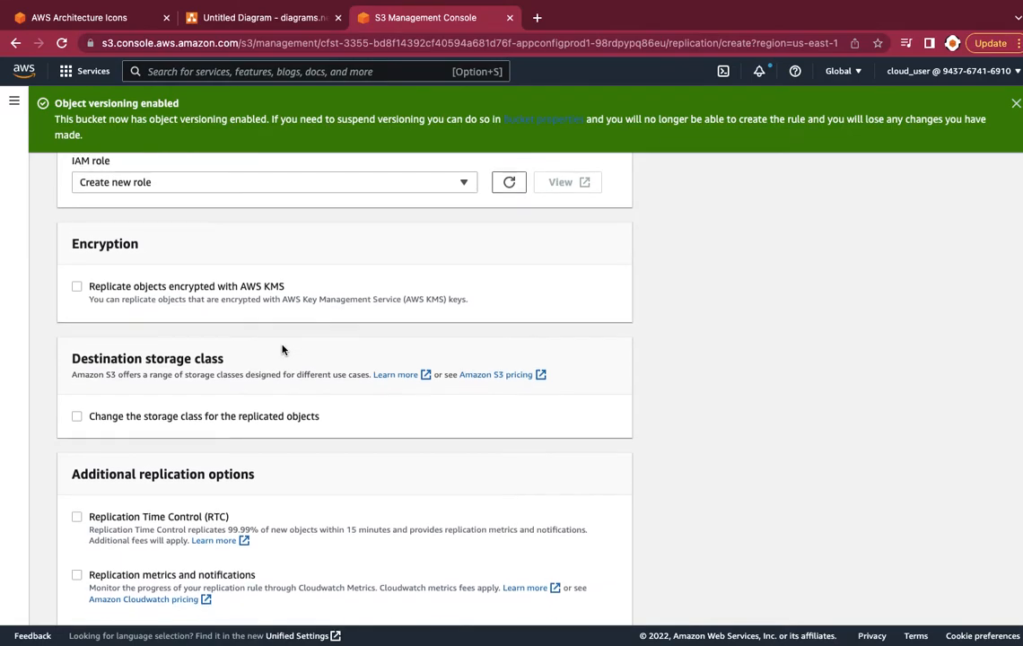
pyautogui.scroll(-1, 282, 350)
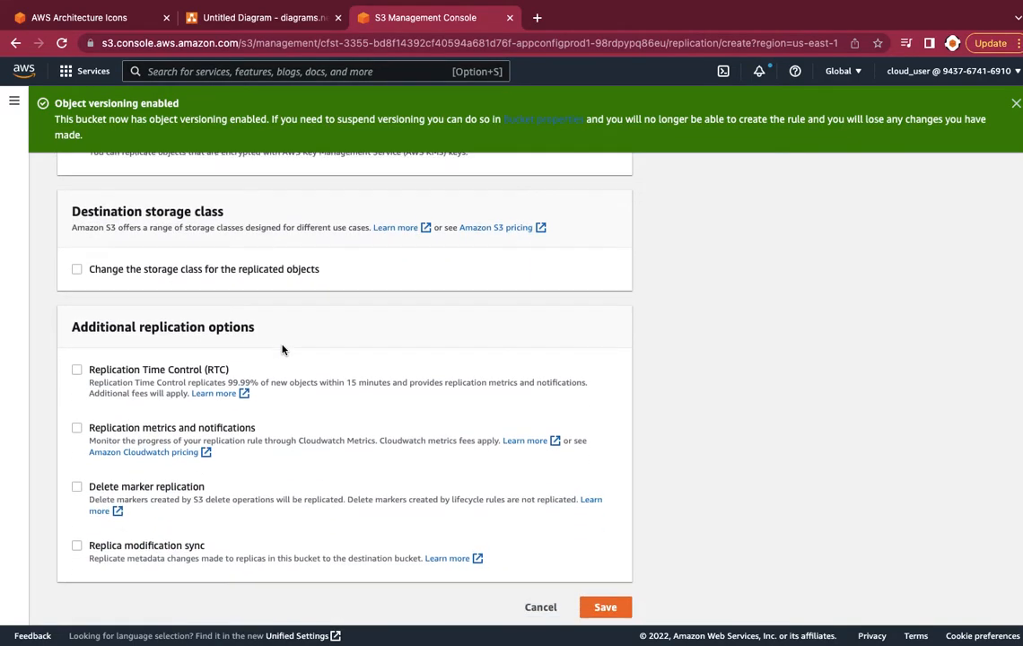
pyautogui.click(606, 590)
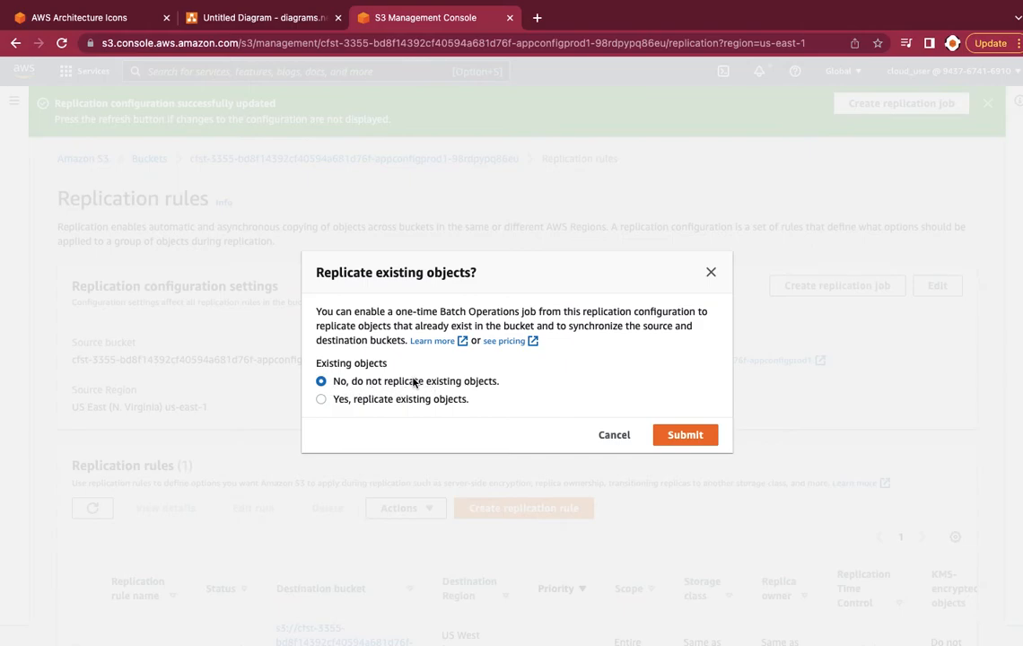
# Submit with 'No, do not replicate existing objects' selected
pyautogui.click(671, 436)
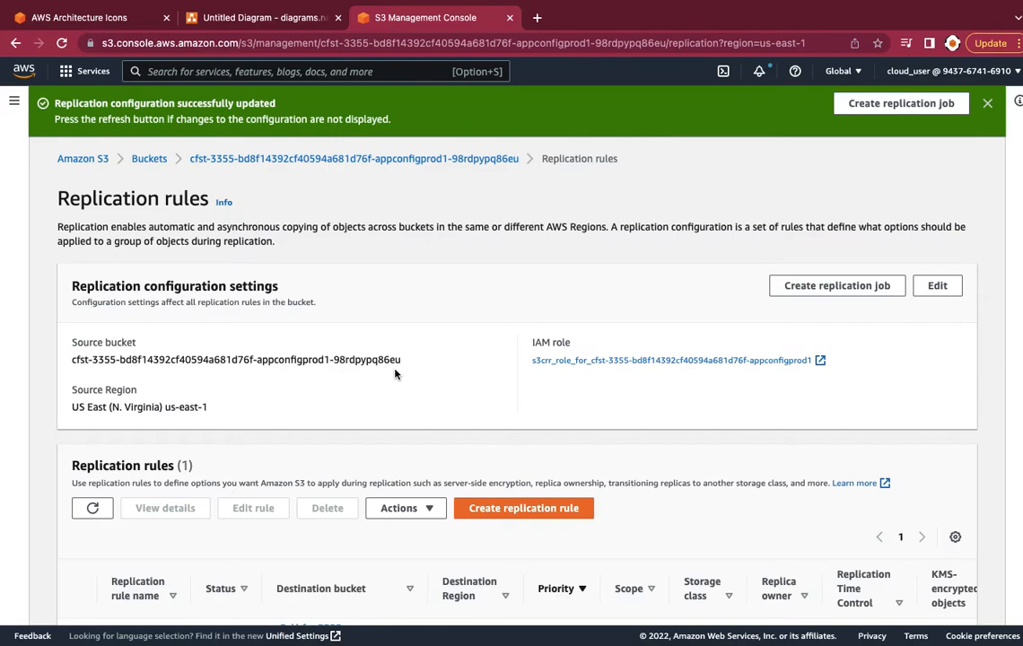
# Check that the us-east-1 and us-west-2 buckets both contain no objects
pyautogui.click(149, 159)
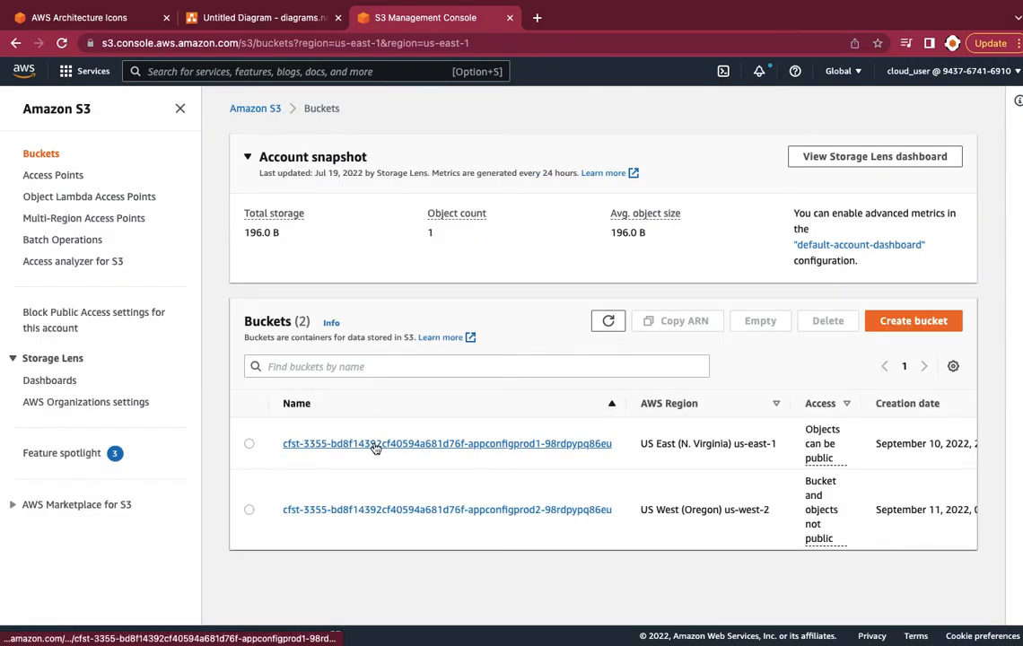
pyautogui.click(375, 444)
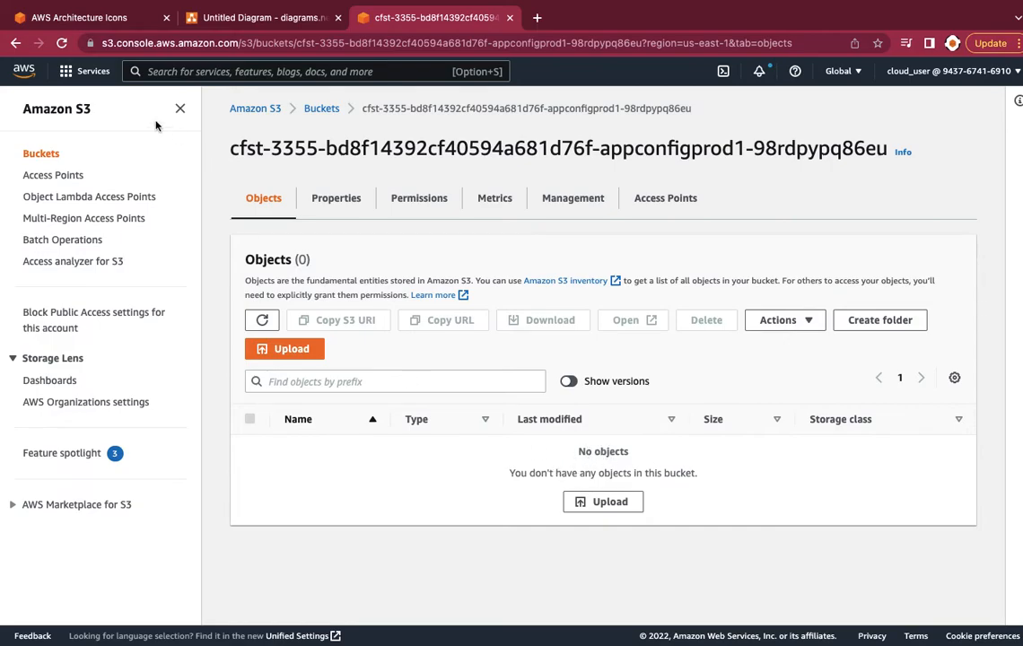
pyautogui.click(320, 108)
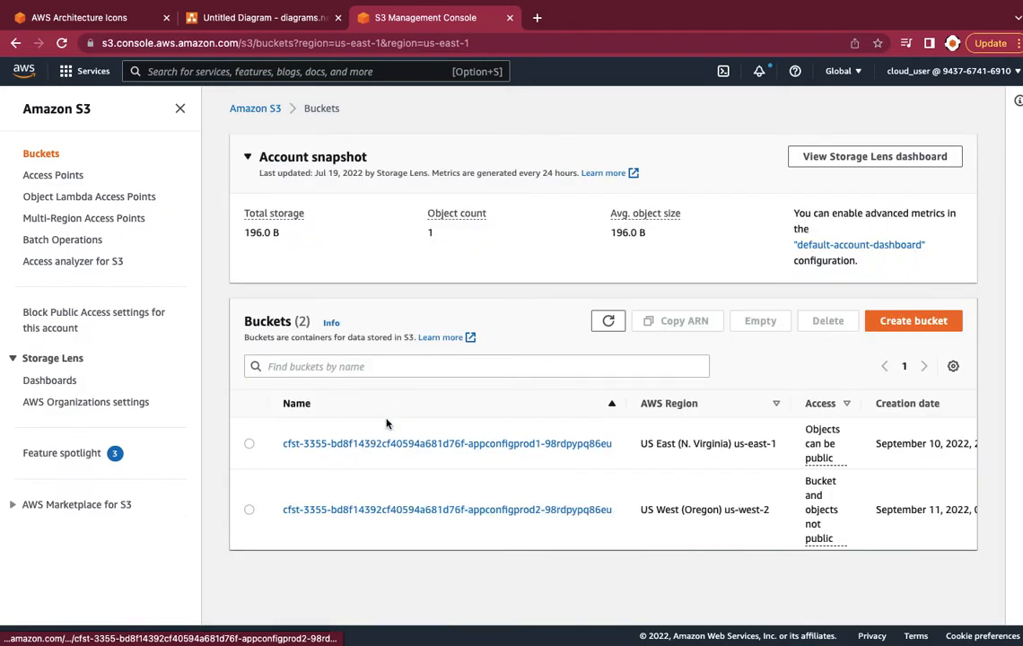
pyautogui.click(402, 509)
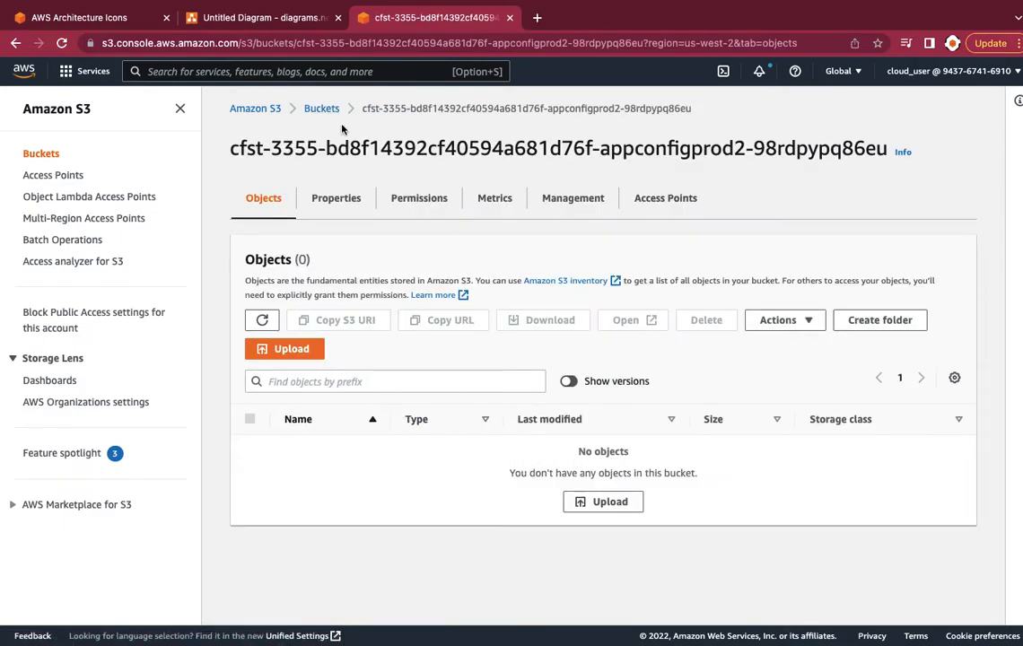
# Reopen the us-east-1 appconfigprod1 bucket and start a new upload to it
pyautogui.click(320, 108)
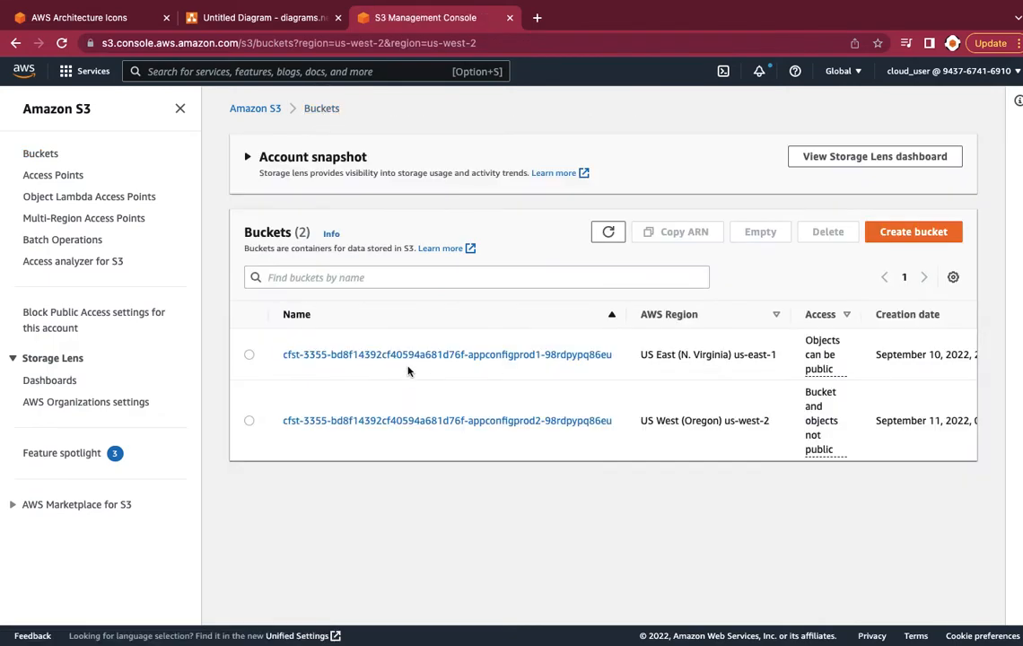
pyautogui.click(407, 354)
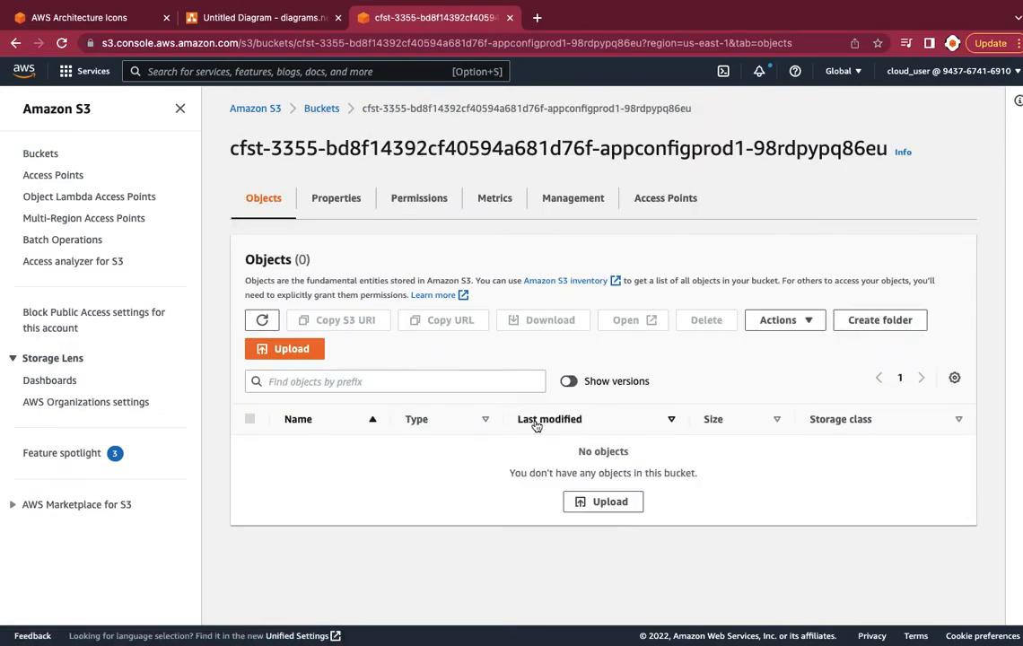
pyautogui.click(597, 503)
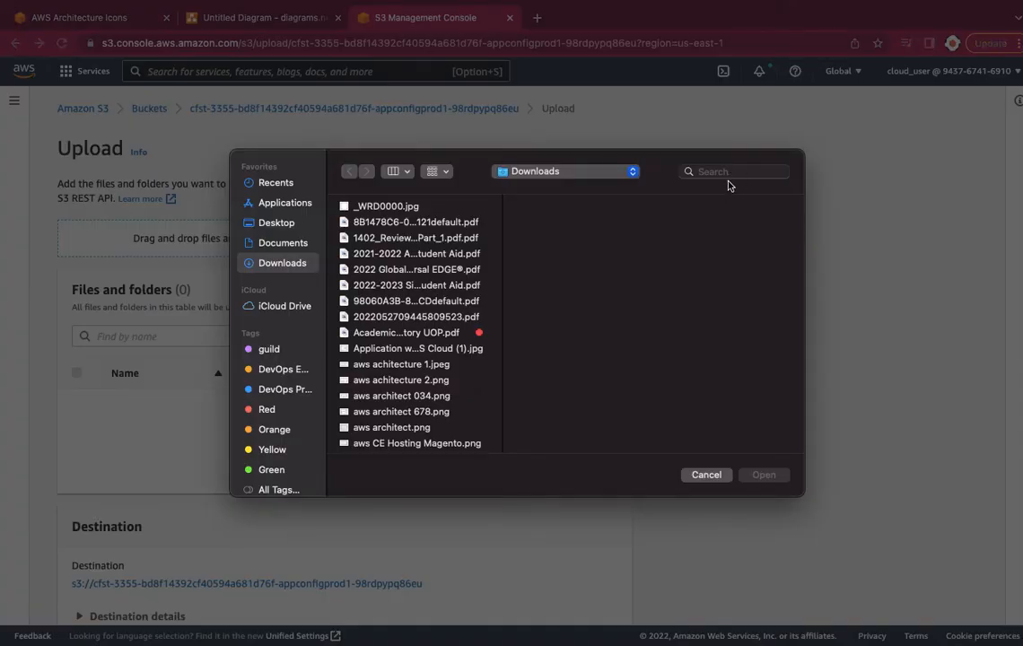
# Find error.html via the file dialog search and upload it to appconfigprod1
pyautogui.click(723, 174)
pyautogui.write('inde')
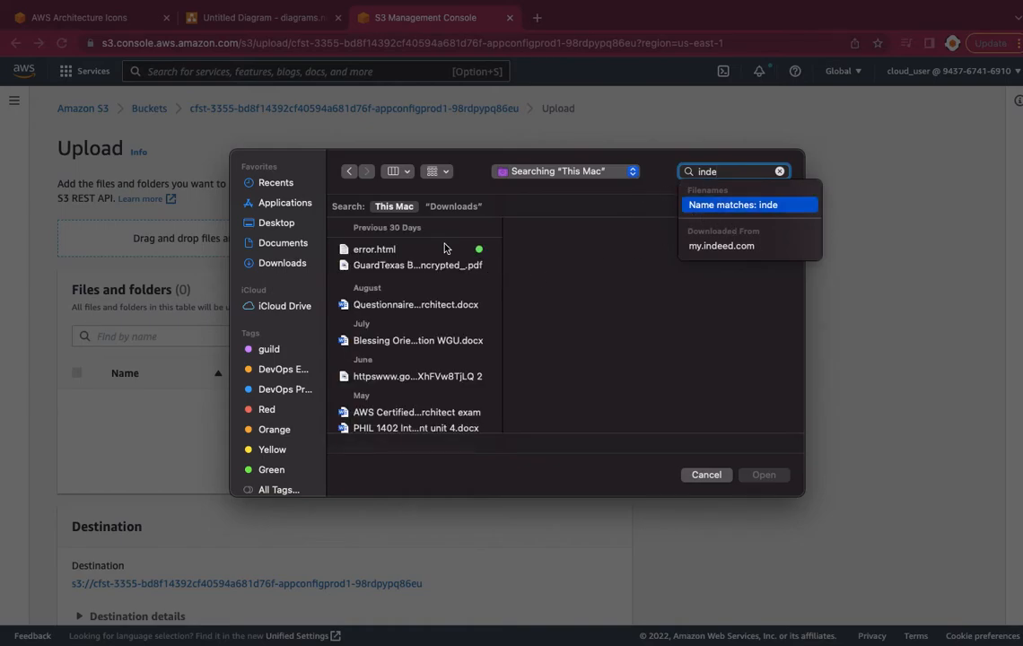
pyautogui.click(395, 249)
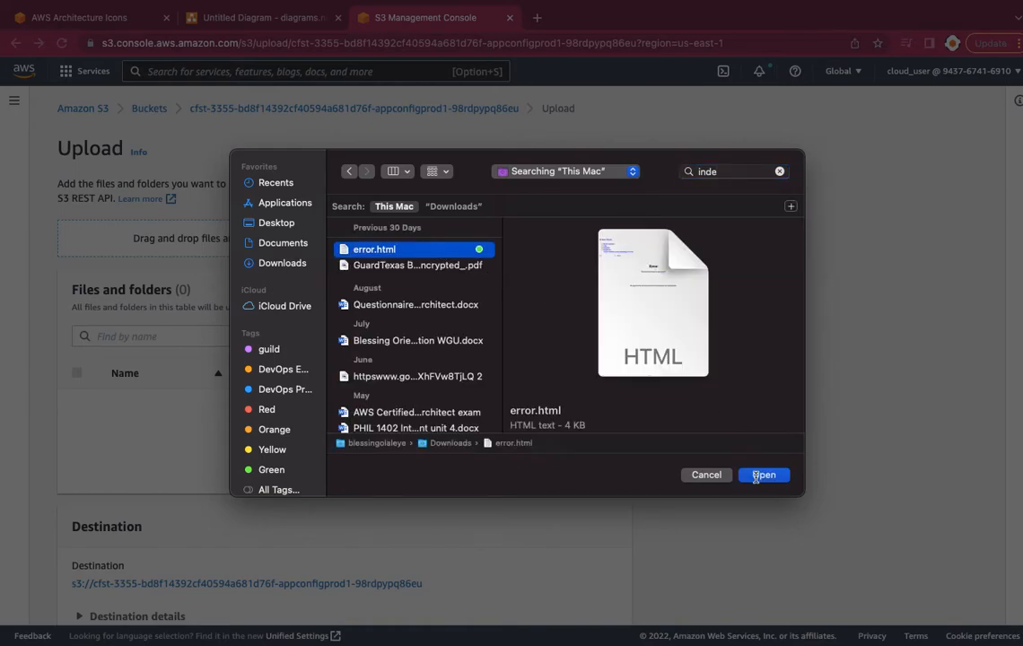
pyautogui.click(756, 479)
pyautogui.scroll(-2, 640, 424)
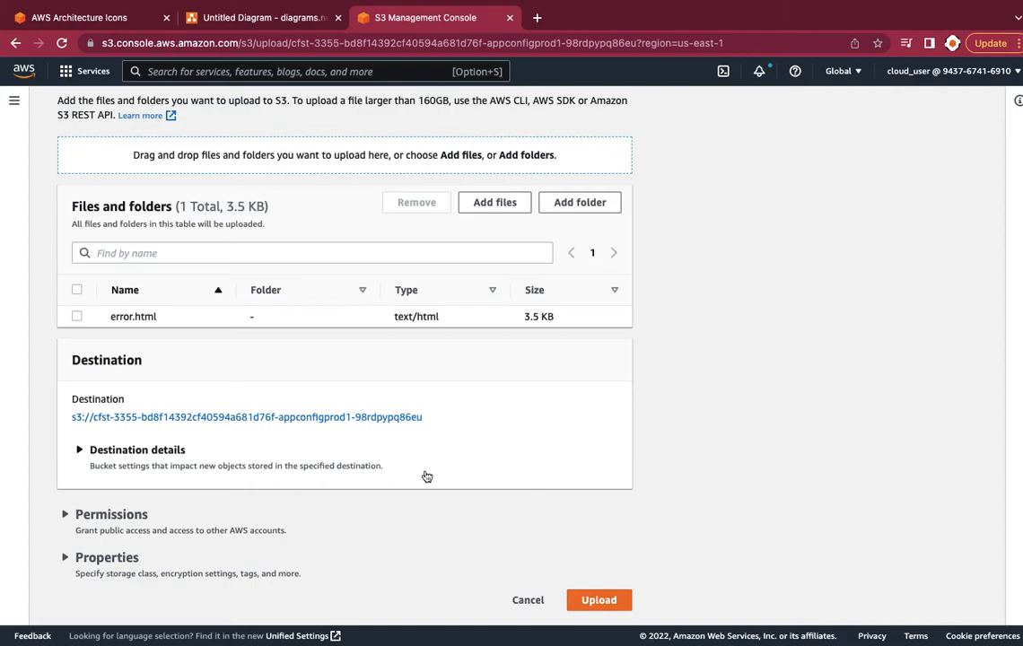
pyautogui.click(582, 600)
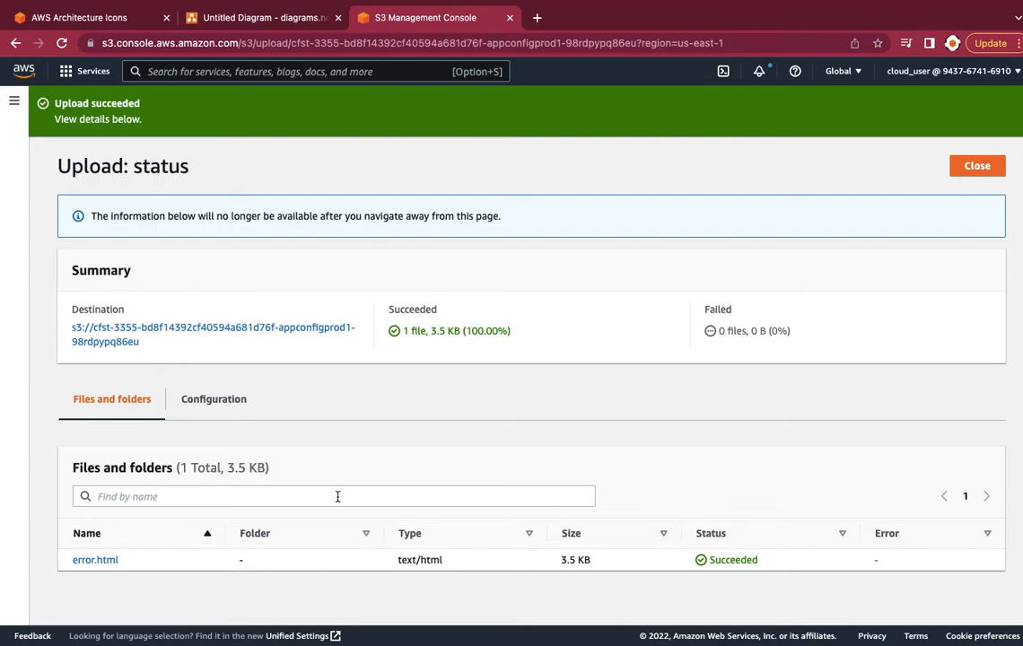
# Open the us-west-2 appconfigprod2 bucket and confirm error.html (3.5 KB) is listed
pyautogui.click(192, 329)
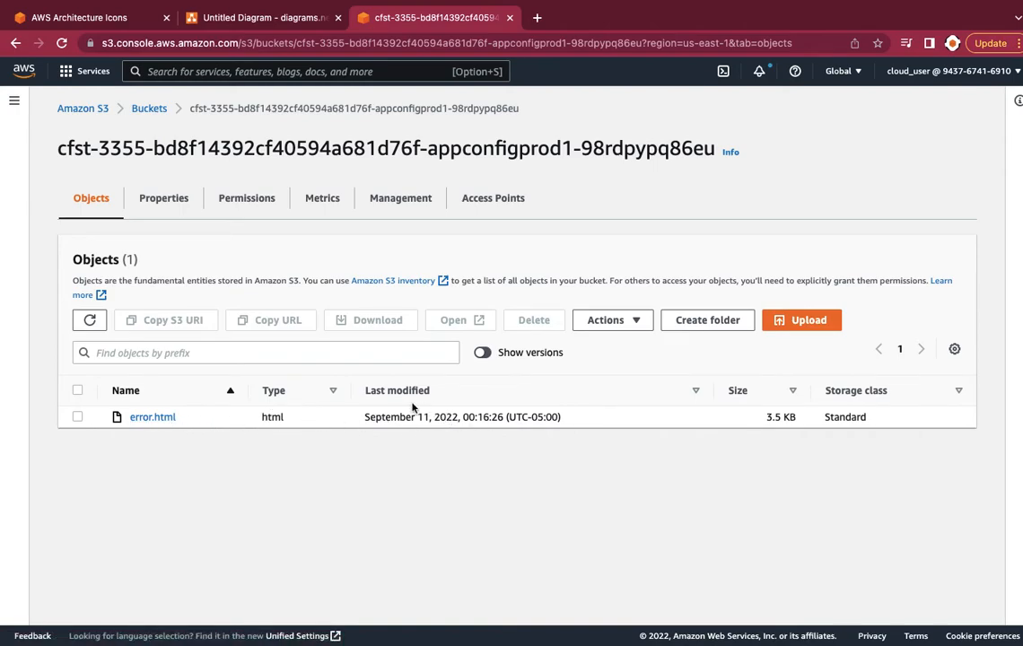
pyautogui.click(146, 108)
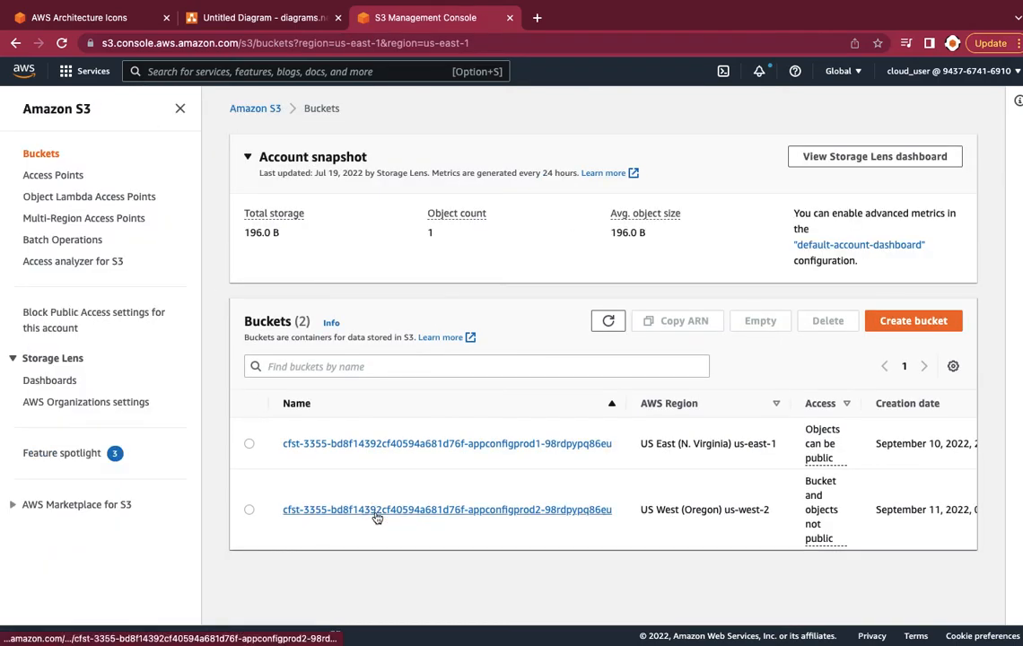
pyautogui.click(377, 509)
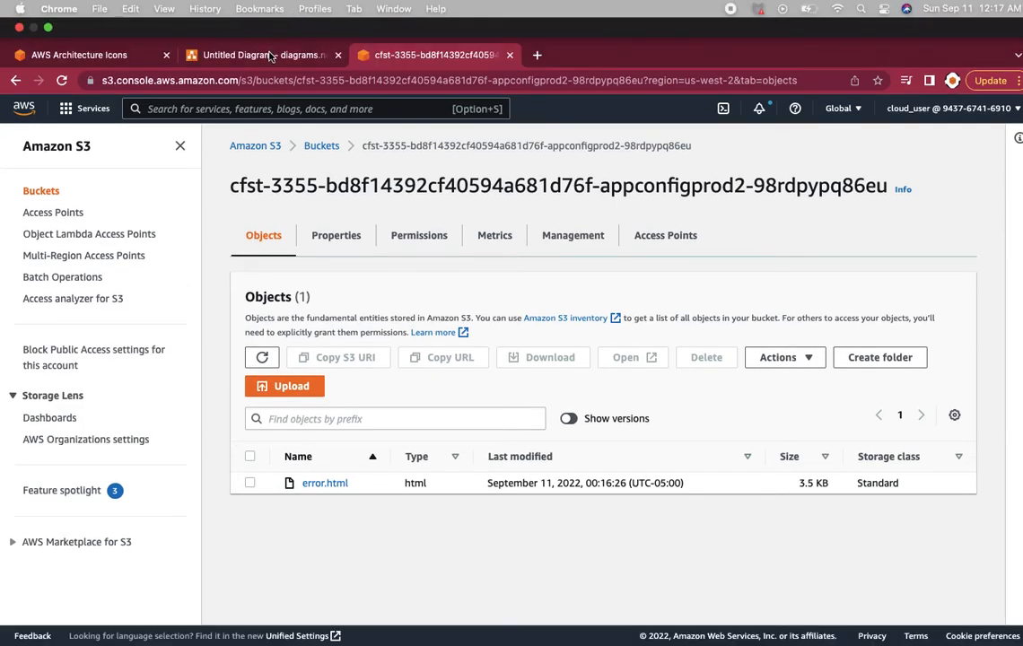
# Switch to the Untitled Diagram in diagrams.net showing the cross-region replication architecture
pyautogui.click(269, 57)
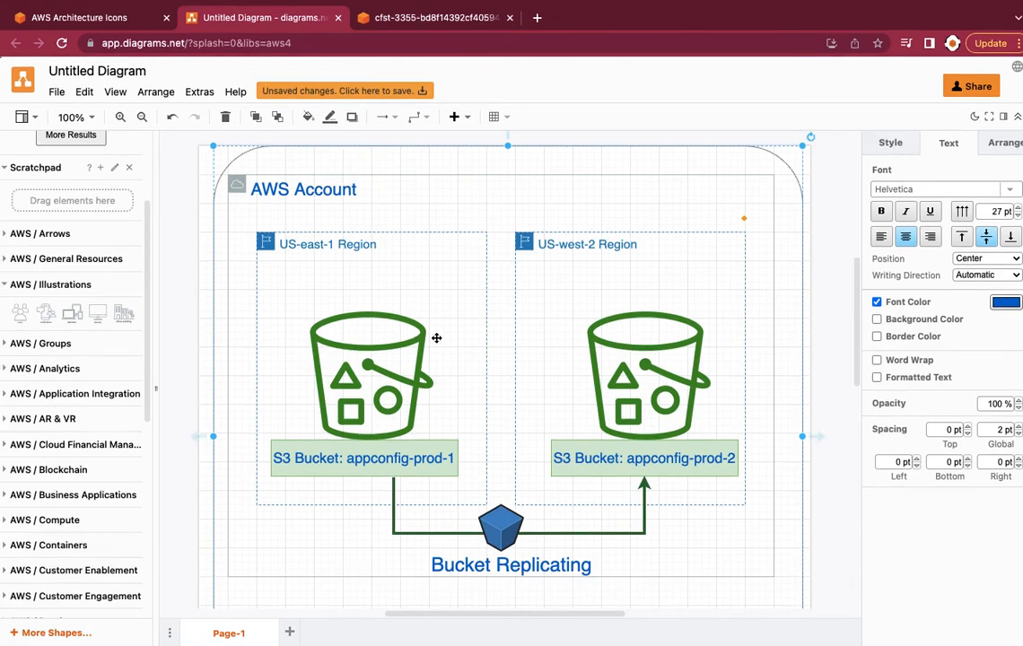
pyautogui.scroll(-2, 436, 337)
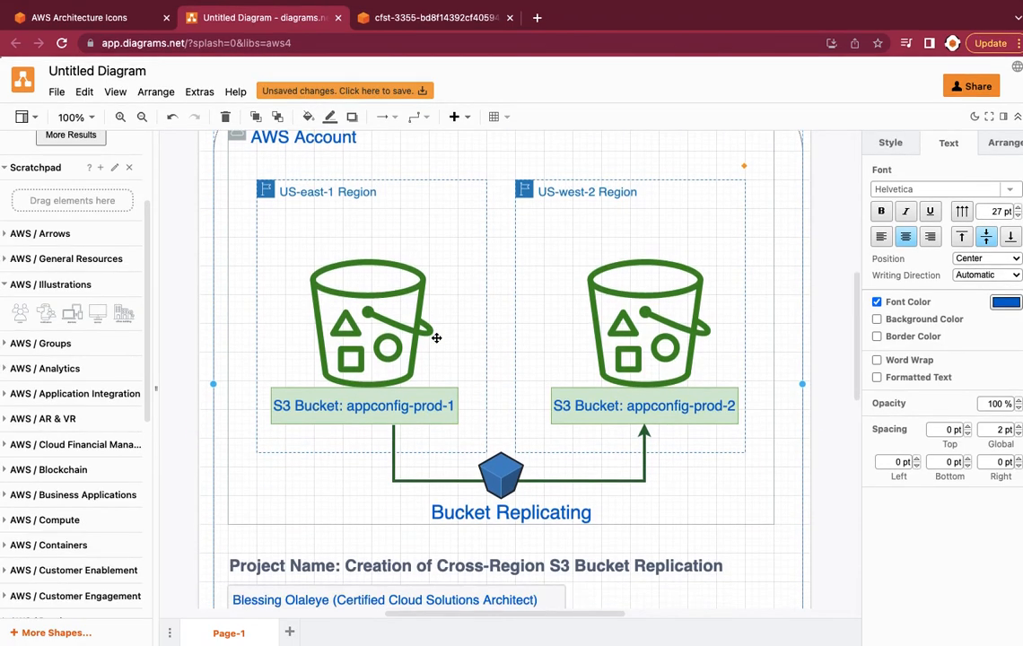
pyautogui.scroll(1, 436, 337)
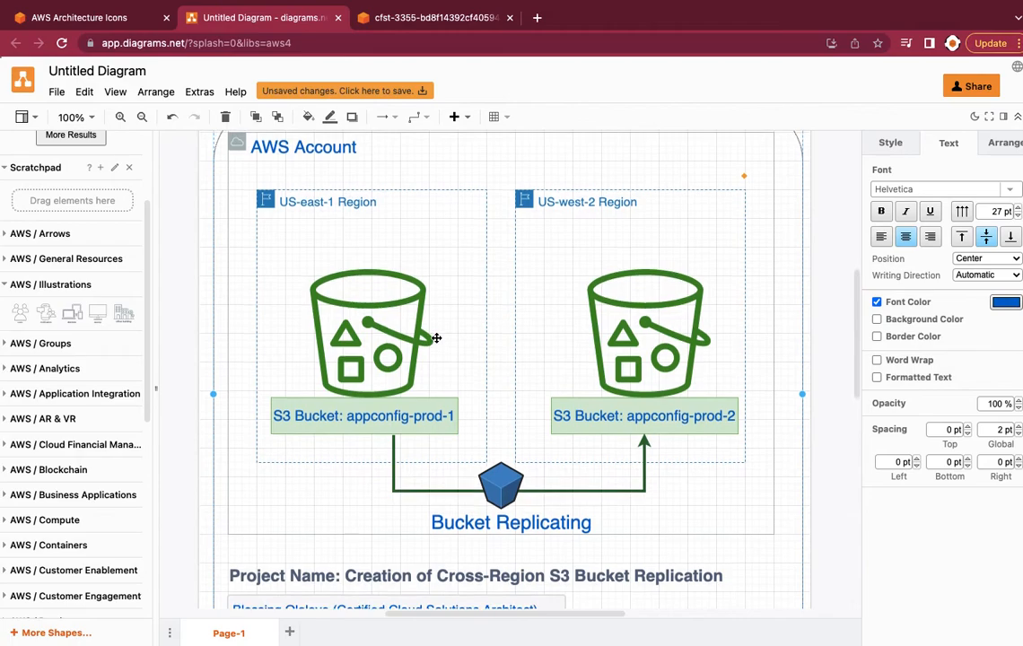